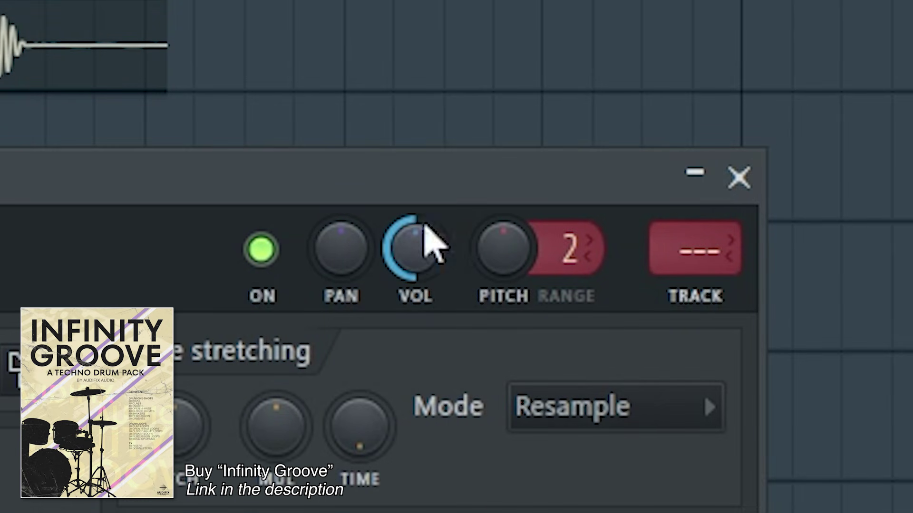
# Close the kick's channel settings and repeat the IG - KICK 20 clip on every beat of Track 1 across four bars
pyautogui.click(738, 177)
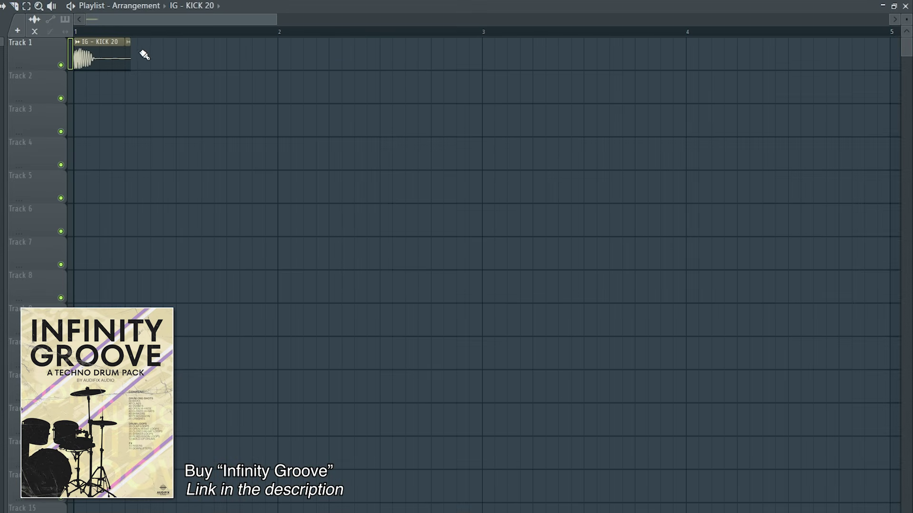
pyautogui.hotkey('ctrl', 'a')
pyautogui.hotkey('ctrl', 'b')
pyautogui.hotkey('ctrl', 'b')
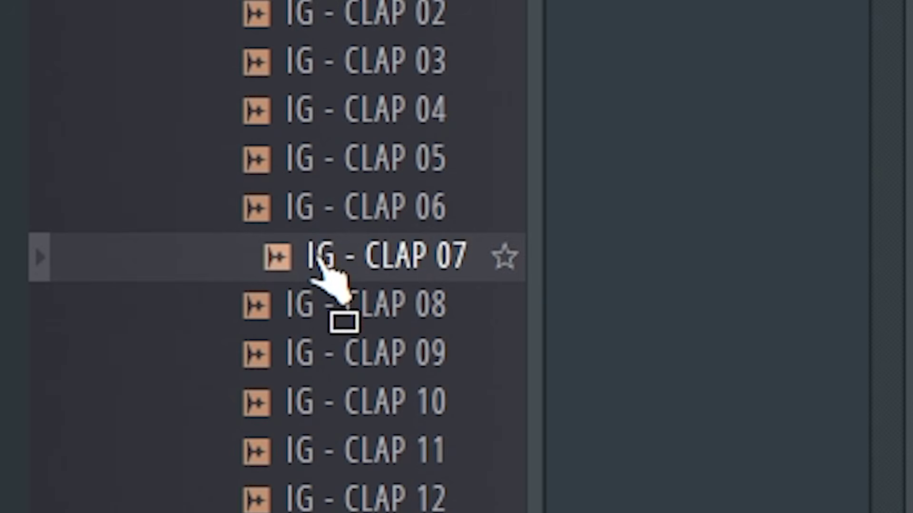
# Add the IG - CLAP 07 sample to Track 2 on the second beat of bar 1 and lower its channel volume
pyautogui.moveTo(317, 259); pyautogui.dragTo(316, 239)
pyautogui.doubleClick(373, 248)
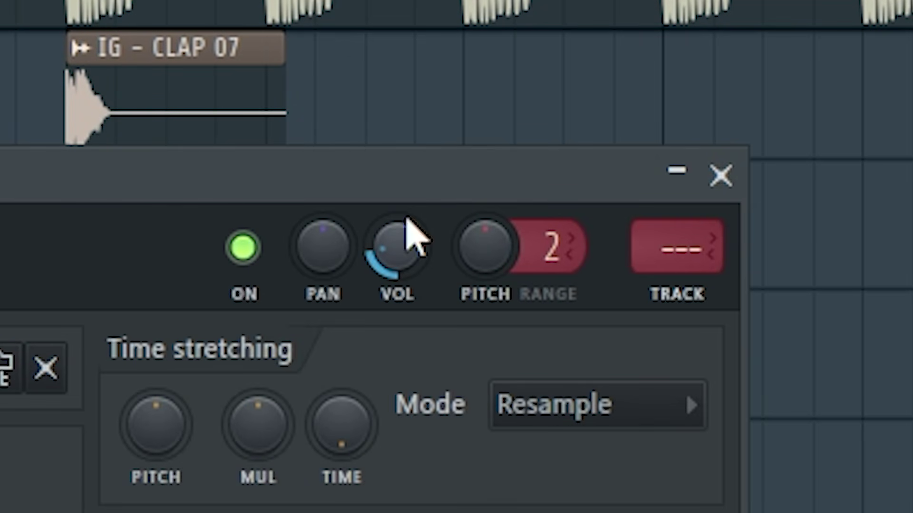
pyautogui.click(720, 175)
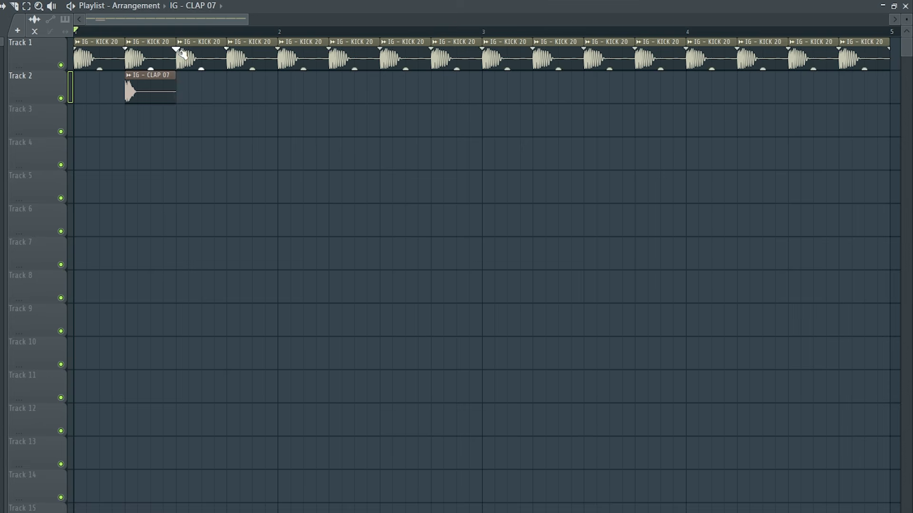
# Duplicate the clap in two-beat blocks along Track 2 so it lands on every second beat across four bars
pyautogui.moveTo(177, 31); pyautogui.dragTo(74, 31)
pyautogui.hotkey('ctrl', 'b')
pyautogui.hotkey('ctrl', 'b')
pyautogui.hotkey('ctrl', 'b')
pyautogui.hotkey('ctrl', 'b')
pyautogui.hotkey('ctrl', 'b')
pyautogui.hotkey('ctrl', 'b')
pyautogui.hotkey('ctrl', 'b')
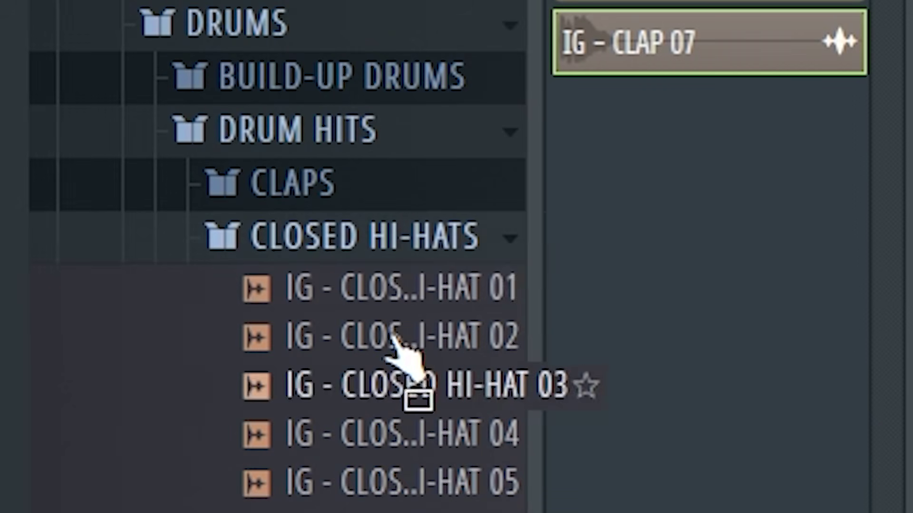
# Add IG - CLOSED HI-HAT 01 to Track 3 at a lowered volume and repeat it on every sixteenth note across four bars
pyautogui.moveTo(408, 363); pyautogui.dragTo(177, 406)
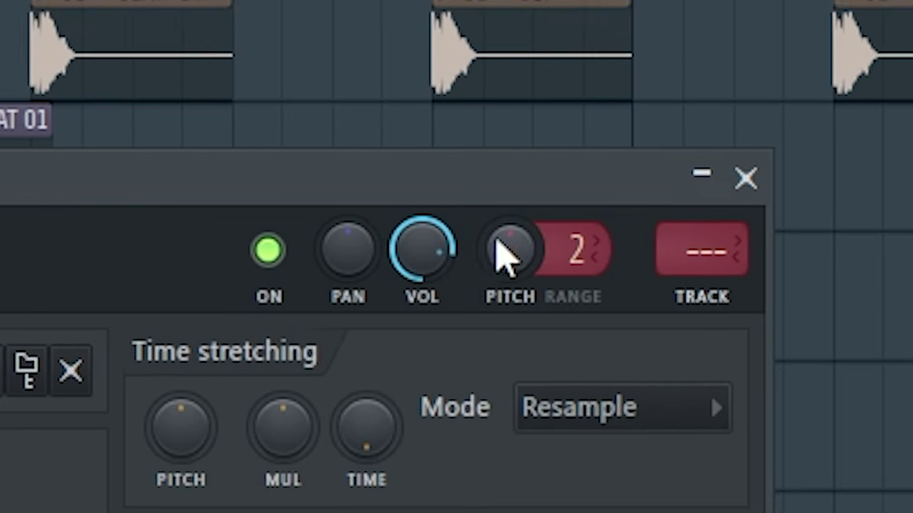
pyautogui.moveTo(663, 473); pyautogui.dragTo(663, 499)
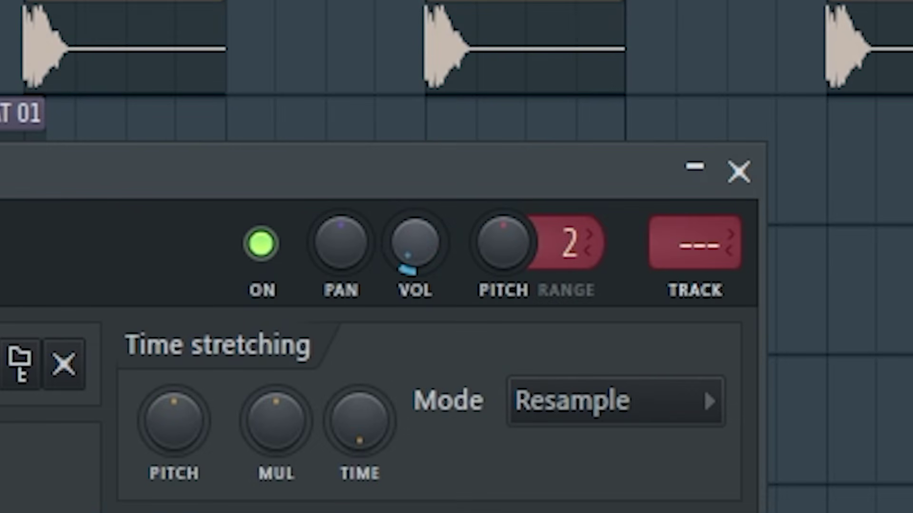
pyautogui.click(739, 171)
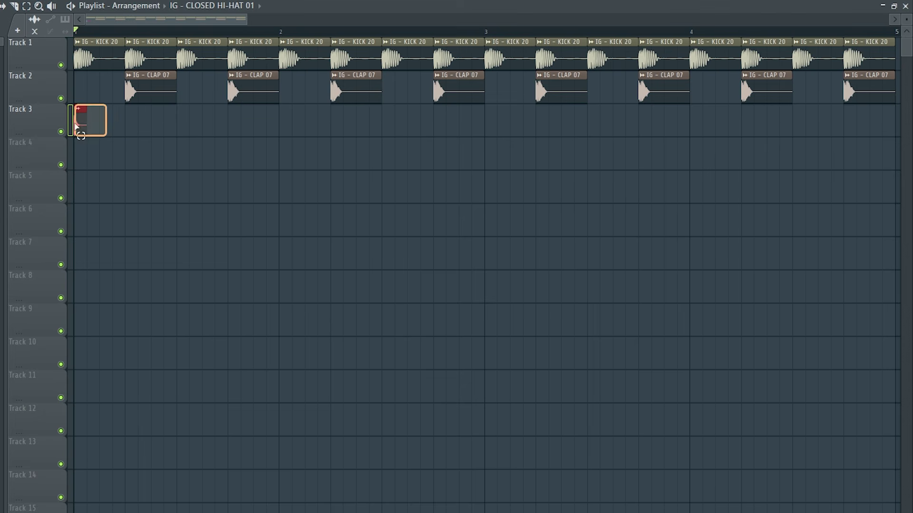
pyautogui.hotkey('ctrl', 'b')
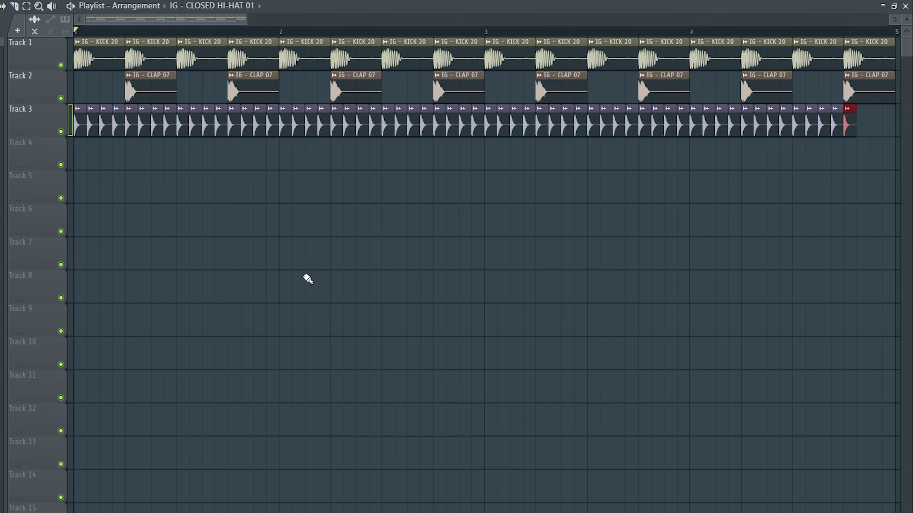
pyautogui.press('space')
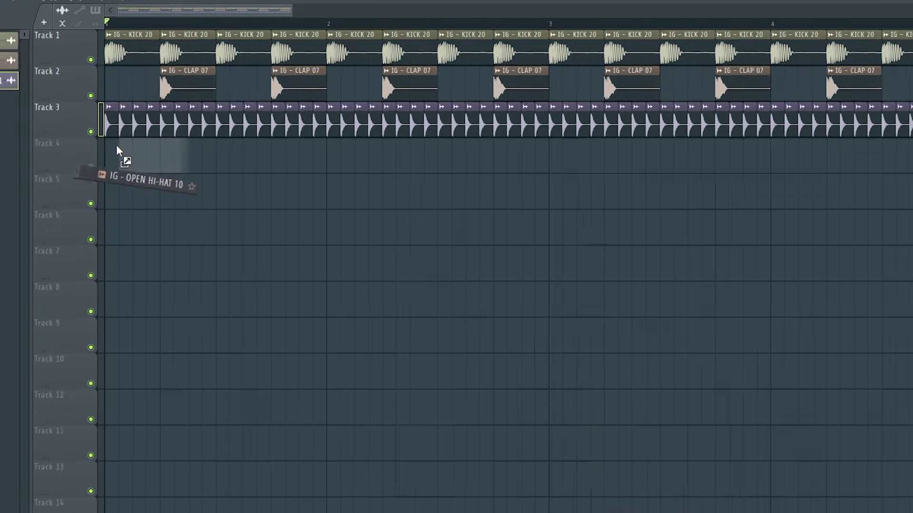
# Place IG - OPEN HI-HAT 10 on Track 4 at the first off-beat of bar 1 and lower its volume during playback
pyautogui.moveTo(116, 144); pyautogui.dragTo(102, 146)
pyautogui.doubleClick(118, 146)
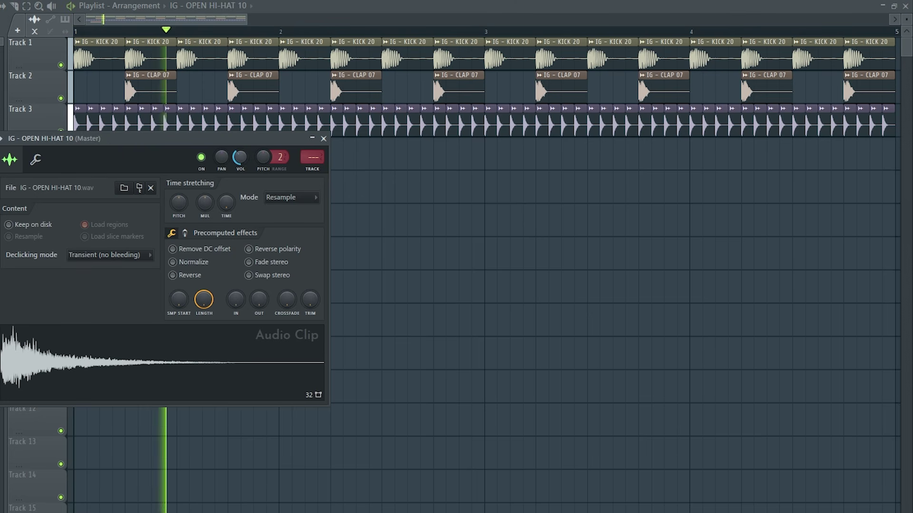
pyautogui.click(323, 138)
pyautogui.press('space')
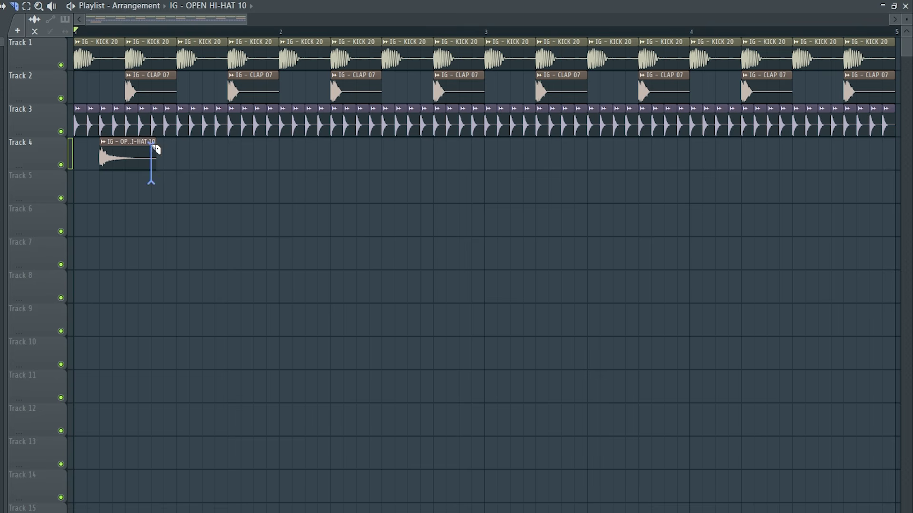
# Repeat the IG - OPEN HI-HAT 10 clip on every off-beat of Track 4 across four bars
pyautogui.hotkey('ctrl', 'b')
pyautogui.hotkey('ctrl', 'b')
pyautogui.hotkey('ctrl', 'b')
pyautogui.hotkey('ctrl', 'b')
pyautogui.hotkey('ctrl', 'b')
pyautogui.hotkey('ctrl', 'b')
pyautogui.hotkey('ctrl', 'b')
pyautogui.hotkey('ctrl', 'b')
pyautogui.hotkey('ctrl', 'b')
pyautogui.hotkey('ctrl', 'b')
pyautogui.hotkey('ctrl', 'b')
pyautogui.hotkey('ctrl', 'b')
pyautogui.hotkey('ctrl', 'b')
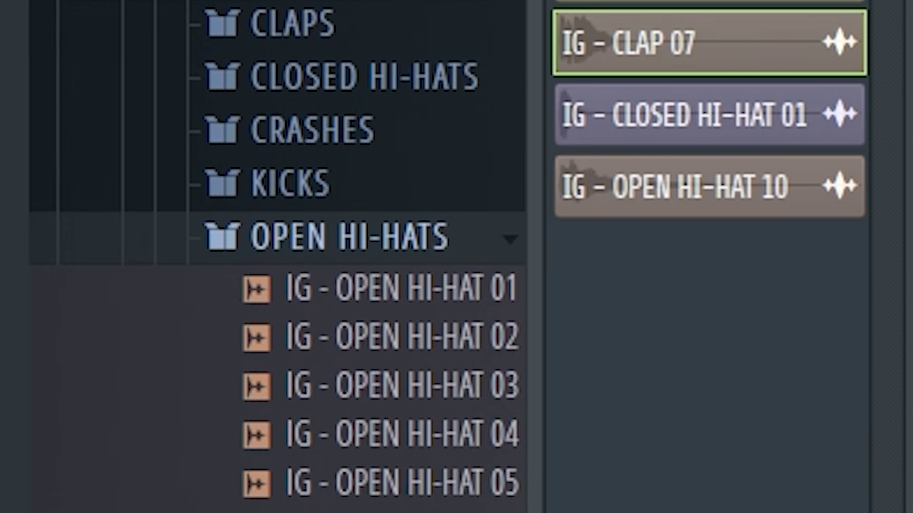
# Place IG - OPEN HI-HAT 01 on Track 5 at the second sixteenth of bar 1 and lower its volume against playback
pyautogui.moveTo(378, 297); pyautogui.dragTo(376, 296)
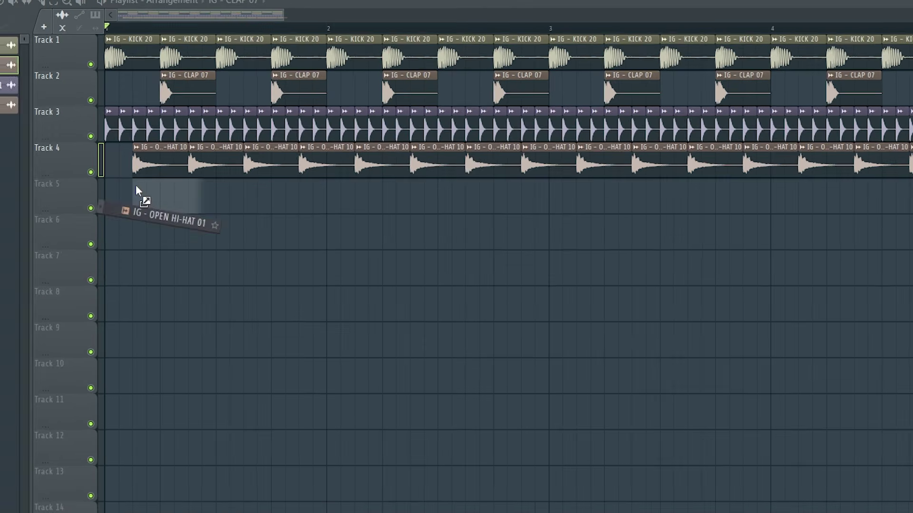
pyautogui.moveTo(136, 189); pyautogui.dragTo(86, 187)
pyautogui.doubleClick(109, 188)
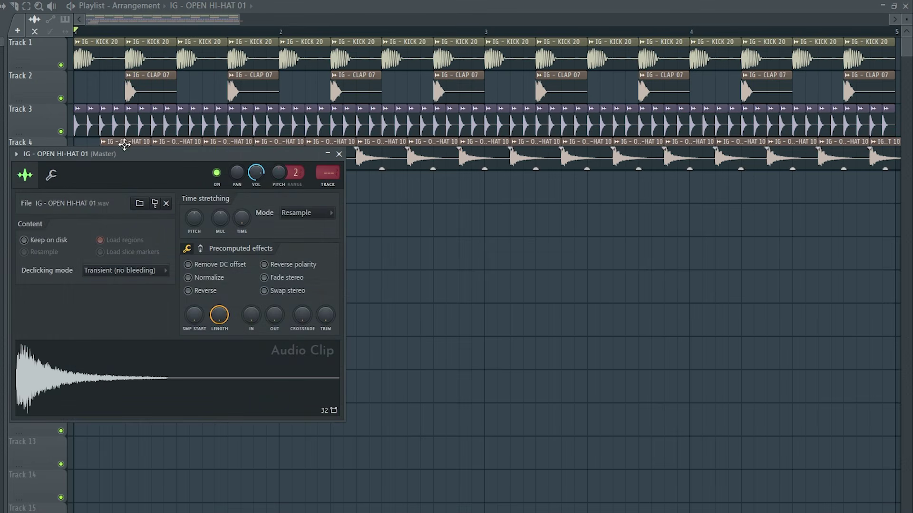
pyautogui.press('space')
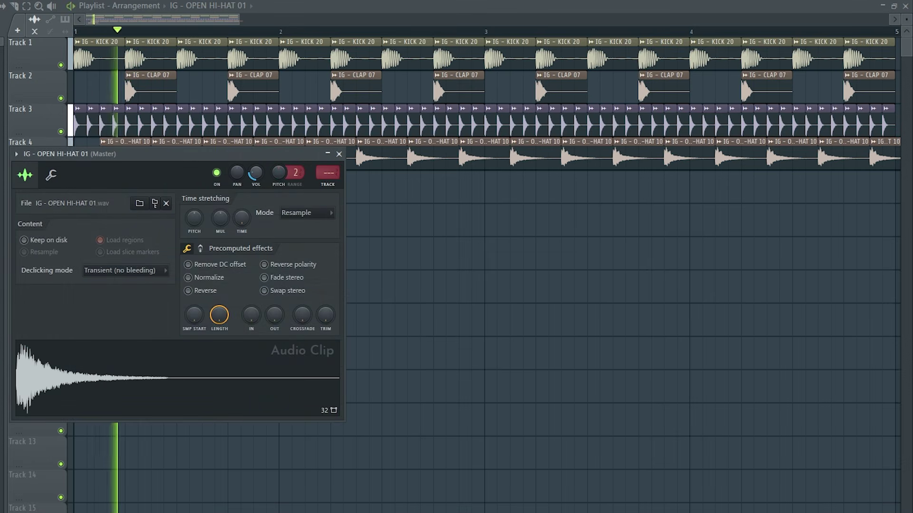
pyautogui.press('space')
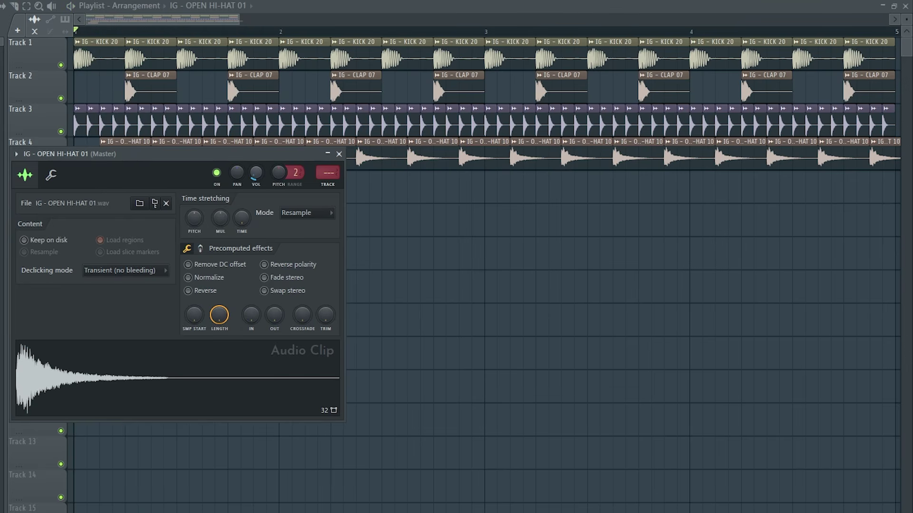
pyautogui.press('space')
pyautogui.click(338, 154)
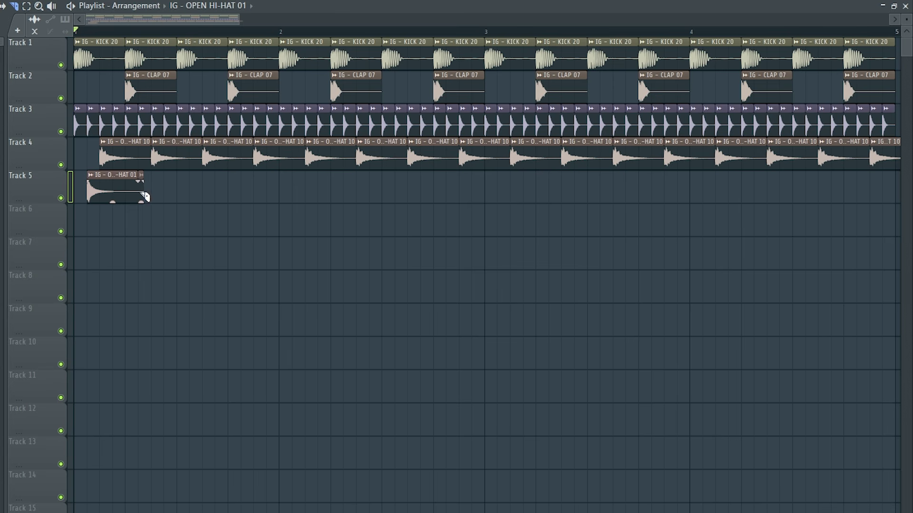
# Copy IG - OPEN HI-HAT 01 to beat three on Track 5 and to bar 1's last sixteenth on Track 6 at 4.2 dB clip gain
pyautogui.click(268, 232)
pyautogui.press('space')
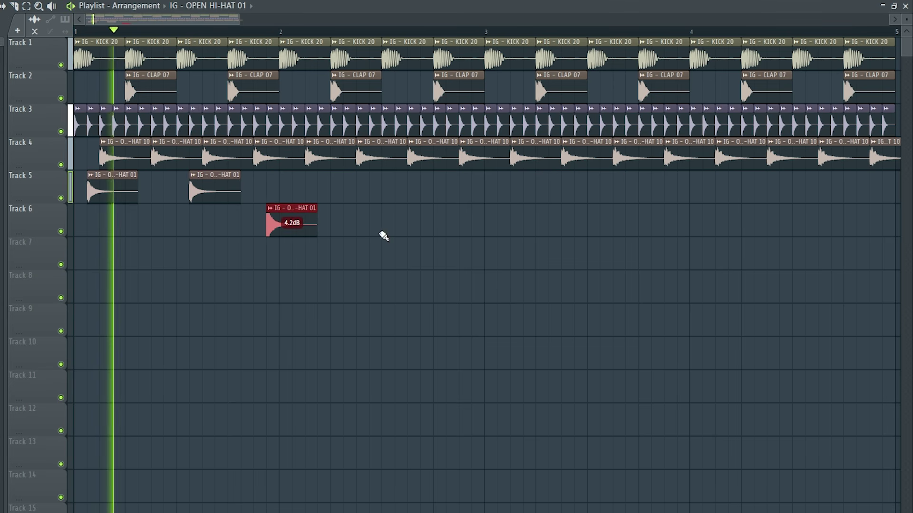
pyautogui.press('space')
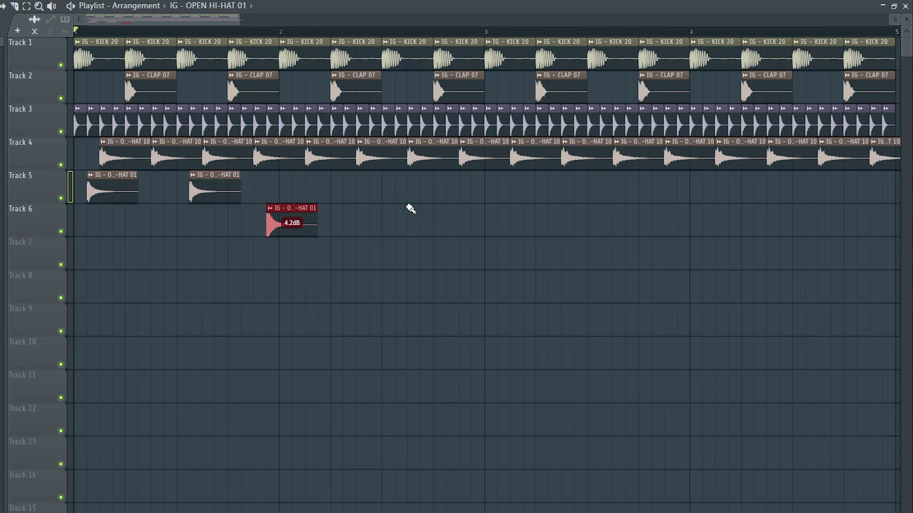
# Duplicate bar 1's IG - OPEN HI-HAT 01 clips on Tracks 5 and 6 into the following three bars
pyautogui.moveTo(76, 31); pyautogui.dragTo(279, 30)
pyautogui.moveTo(407, 269); pyautogui.dragTo(94, 182)
pyautogui.hotkey('ctrl', 'b')
pyautogui.hotkey('ctrl', 'b')
pyautogui.hotkey('ctrl', 'b')
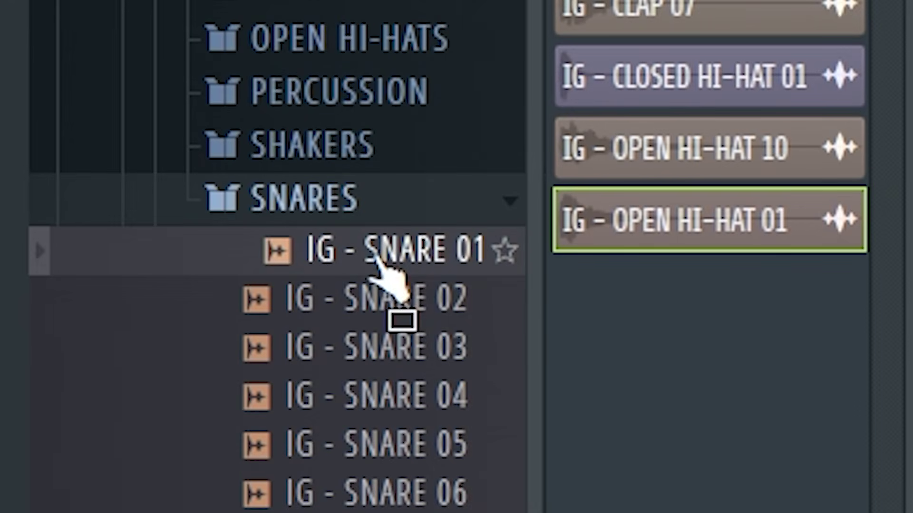
# Place IG - SNARE 01 on Track 7 at the second sixteenth of beat two and lower its volume against playback
pyautogui.moveTo(380, 271); pyautogui.dragTo(585, 333)
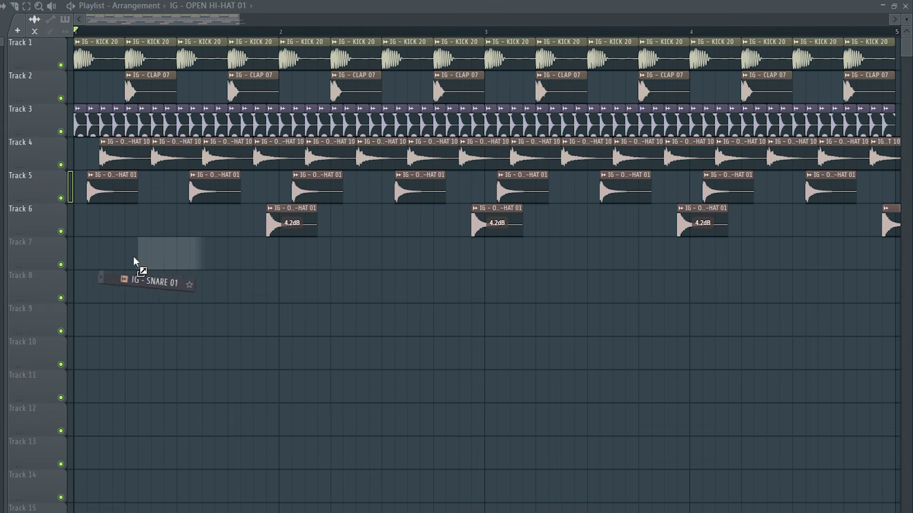
pyautogui.moveTo(133, 256); pyautogui.dragTo(141, 256)
pyautogui.doubleClick(172, 241)
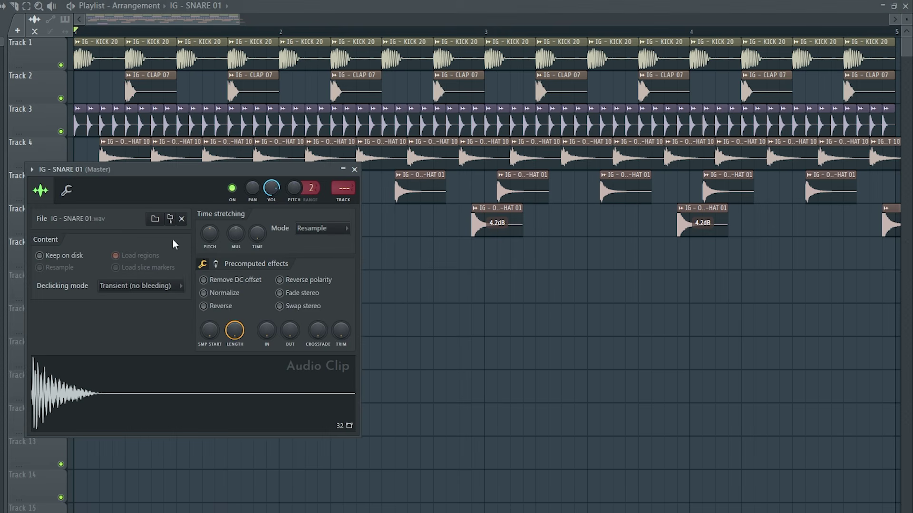
pyautogui.press('space')
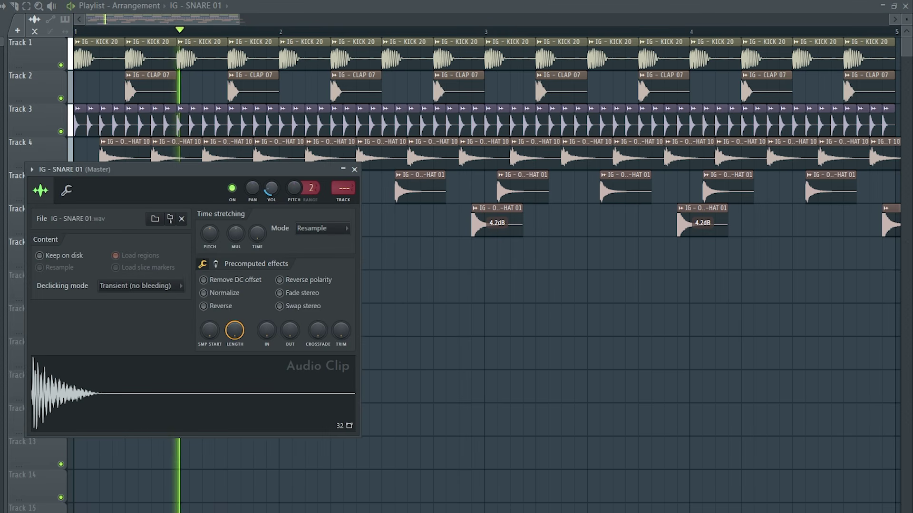
pyautogui.press('space')
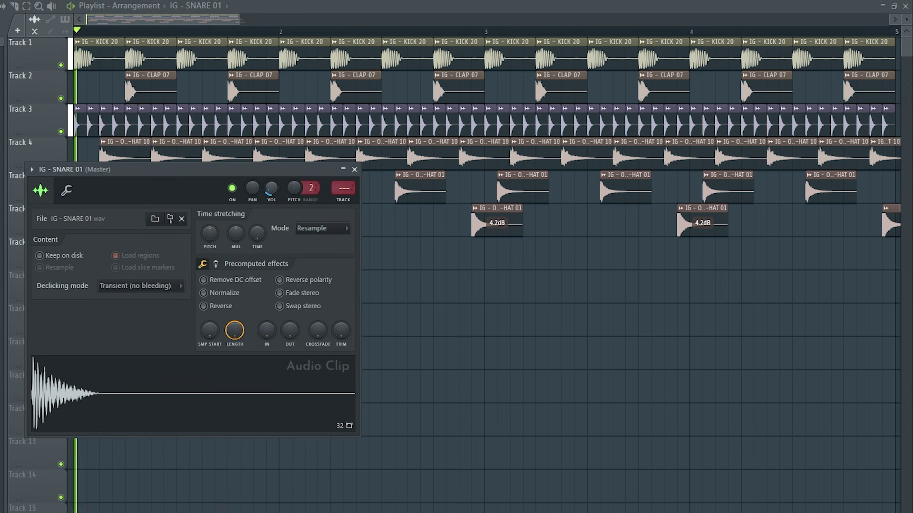
pyautogui.click(354, 169)
# Duplicate the snare clip in two-beat blocks along Track 7 to fill four bars
pyautogui.moveTo(179, 28); pyautogui.dragTo(74, 28)
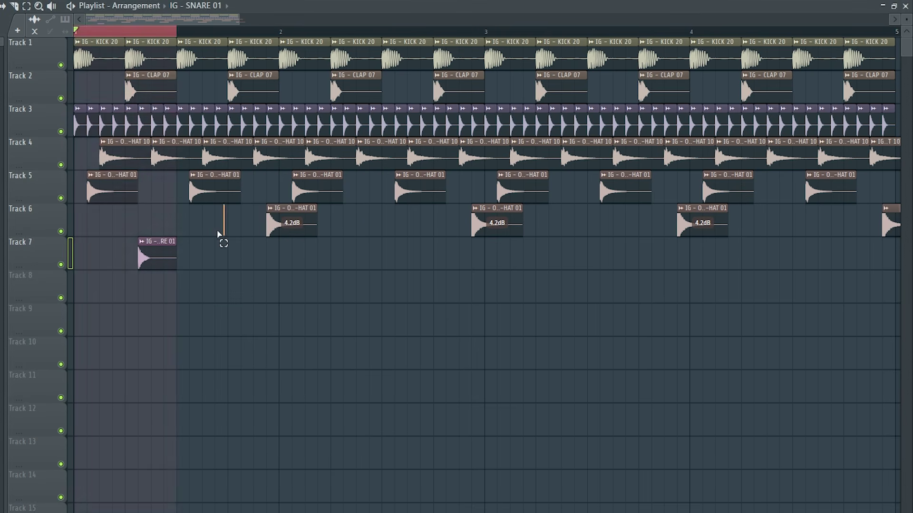
pyautogui.hotkey('ctrl', 'b')
pyautogui.hotkey('ctrl', 'b')
pyautogui.hotkey('ctrl', 'b')
pyautogui.hotkey('ctrl', 'b')
pyautogui.hotkey('ctrl', 'b')
pyautogui.hotkey('ctrl', 'b')
pyautogui.hotkey('ctrl', 'b')
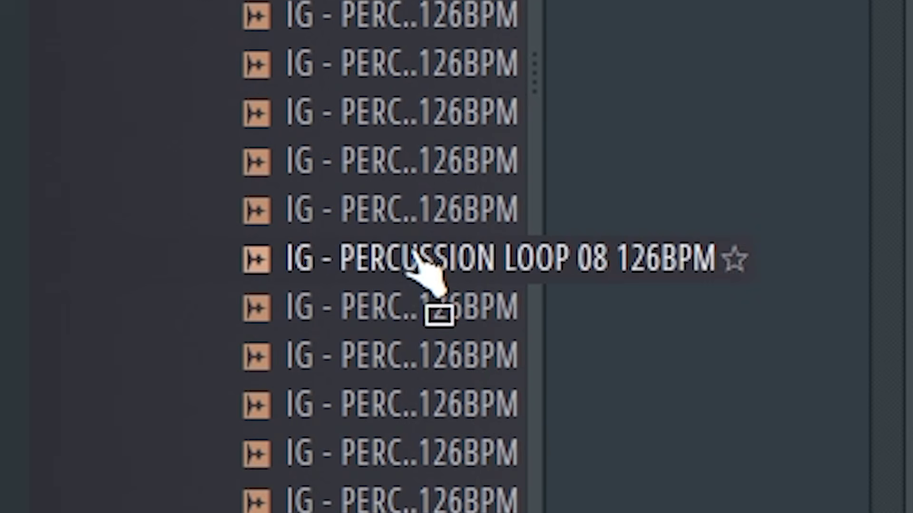
# Add IG - PERCUSSION LOOP 08 126BPM to Track 8, fit it to four bars in Stretch mode and lower its volume
pyautogui.click(414, 254)
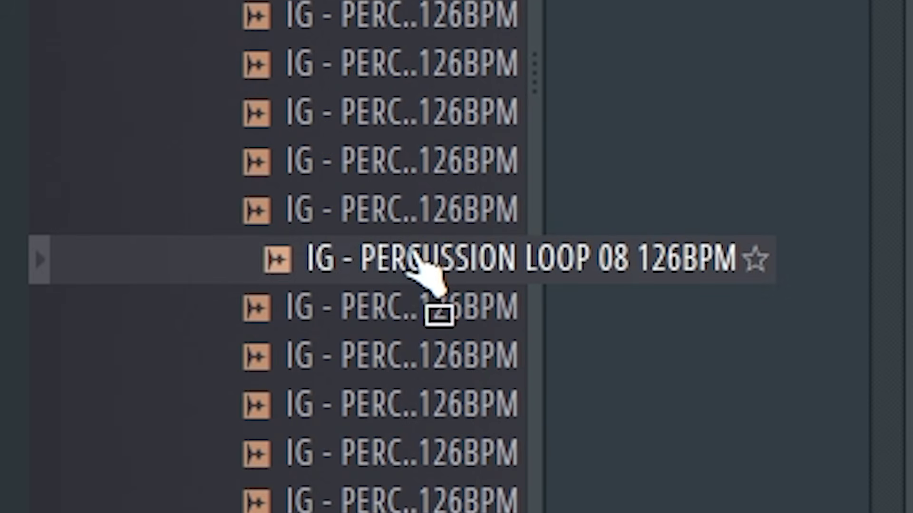
pyautogui.moveTo(406, 251); pyautogui.dragTo(142, 285)
pyautogui.doubleClick(147, 288)
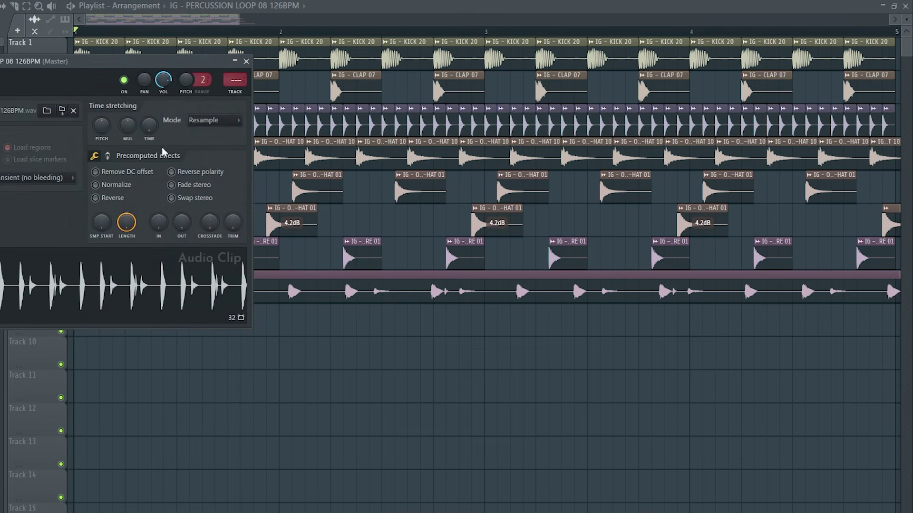
pyautogui.click(200, 121)
pyautogui.click(207, 155)
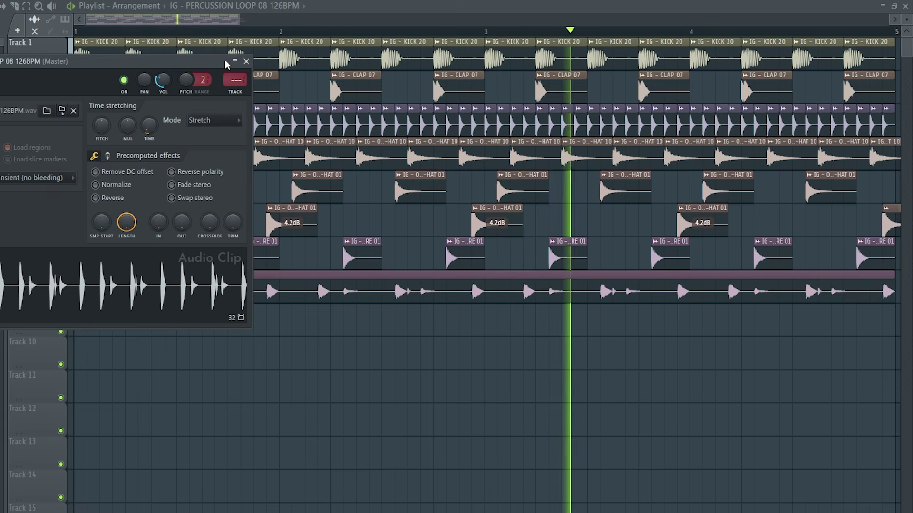
pyautogui.click(246, 62)
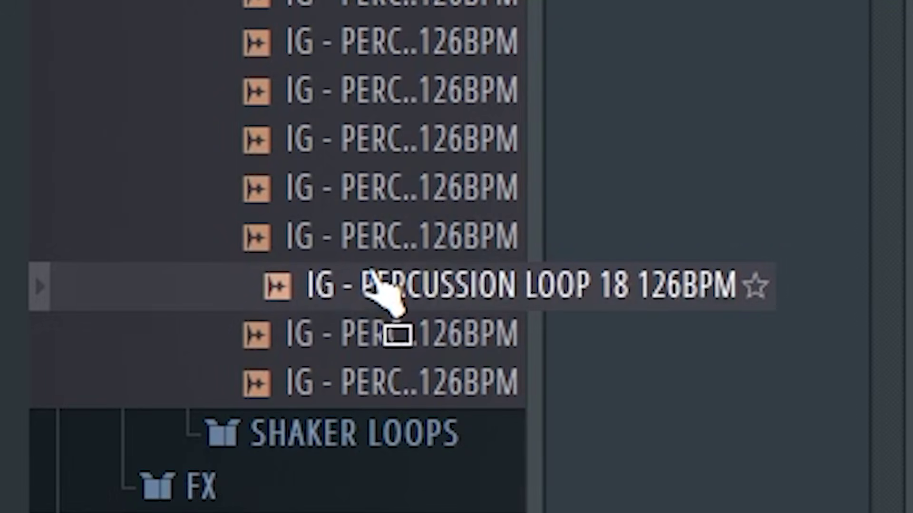
# Add IG - PERCUSSION LOOP 18 126BPM at the start of Track 9 and set its time stretching mode to Stretch
pyautogui.moveTo(370, 278); pyautogui.dragTo(78, 323)
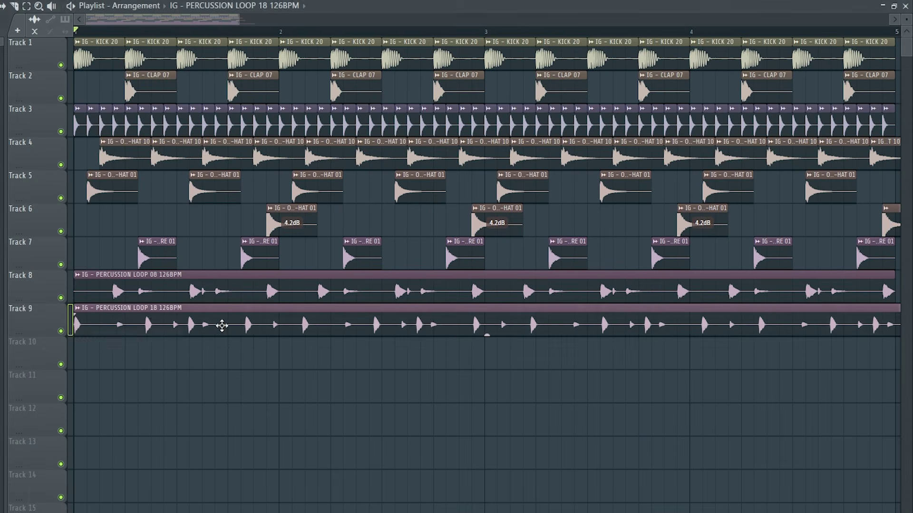
pyautogui.doubleClick(222, 326)
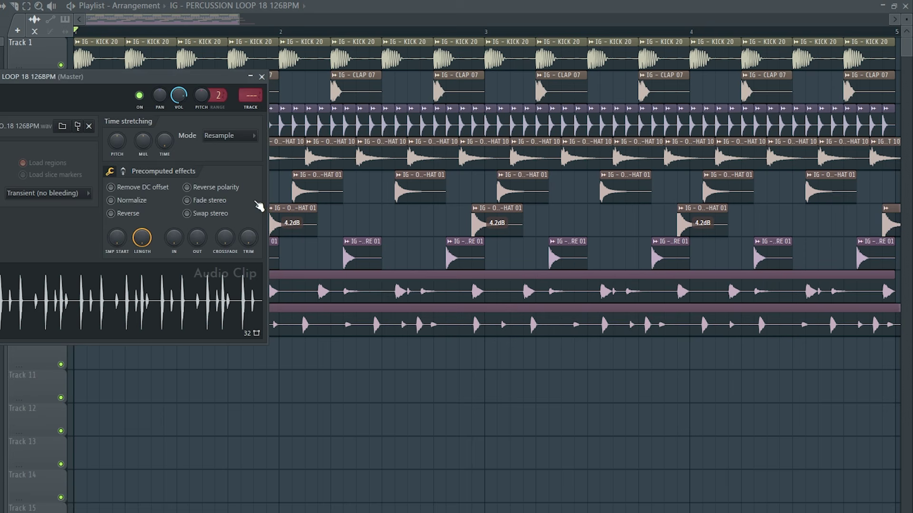
pyautogui.click(227, 137)
pyautogui.click(226, 170)
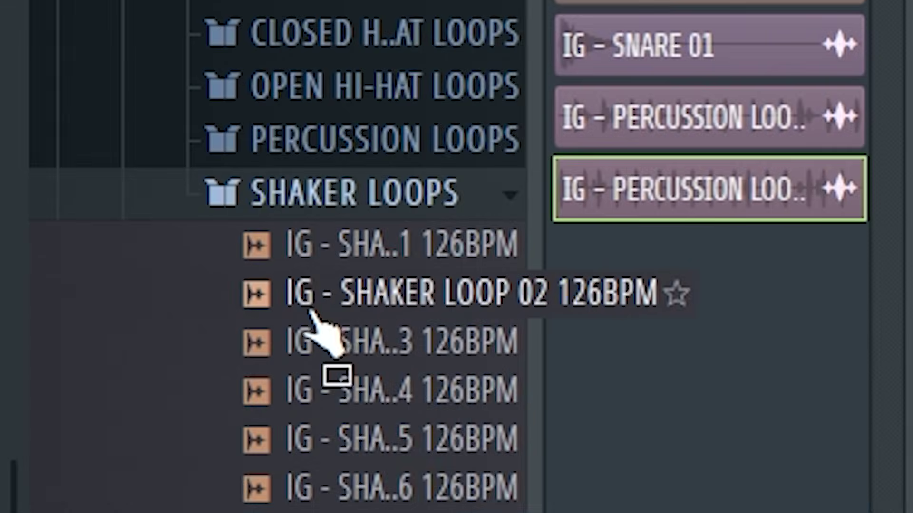
# Add IG - SHAKER LOOP 02 126BPM at the start of Track 10, set its time stretching to Stretch and lower its volume against playback
pyautogui.click(311, 311)
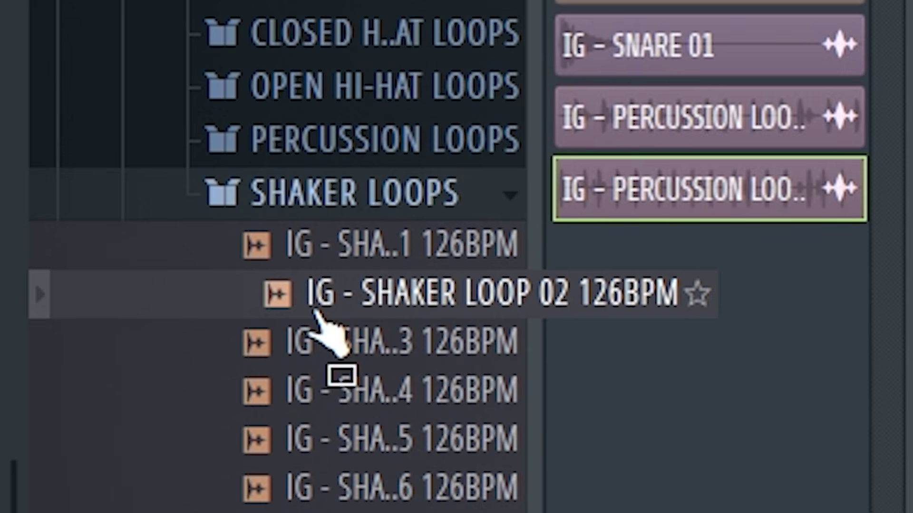
pyautogui.moveTo(315, 312); pyautogui.dragTo(76, 355)
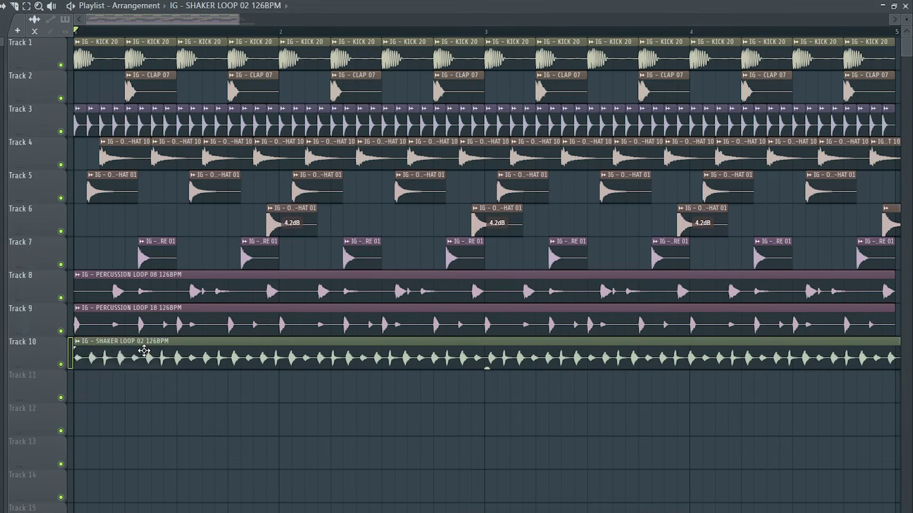
pyautogui.doubleClick(142, 351)
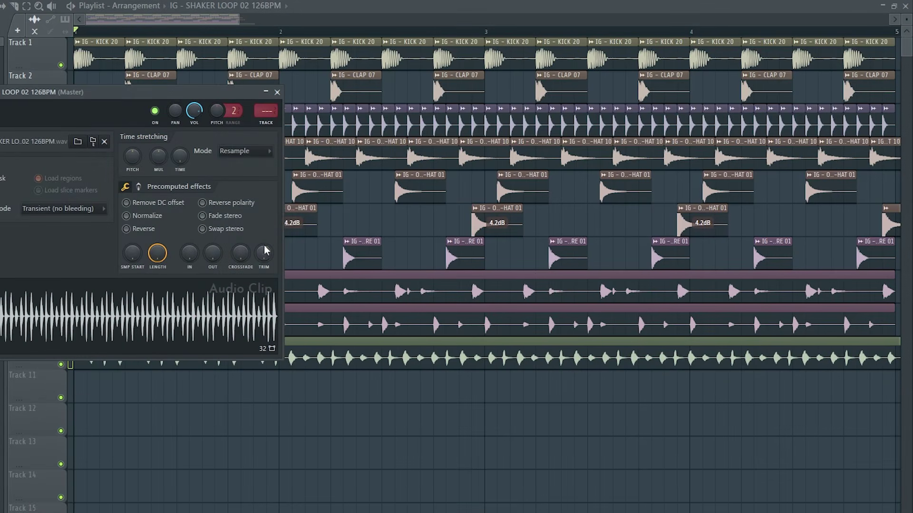
pyautogui.click(232, 155)
pyautogui.click(238, 164)
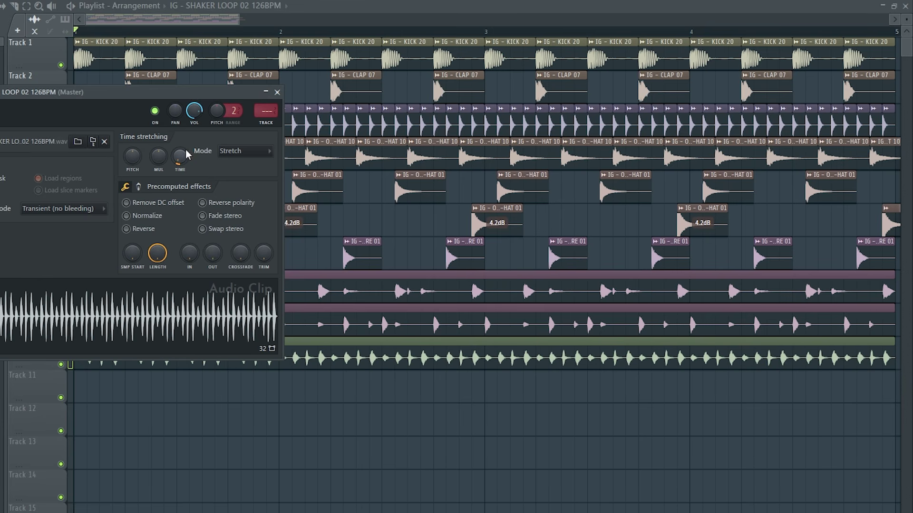
pyautogui.moveTo(194, 110); pyautogui.dragTo(194, 138)
pyautogui.press('space')
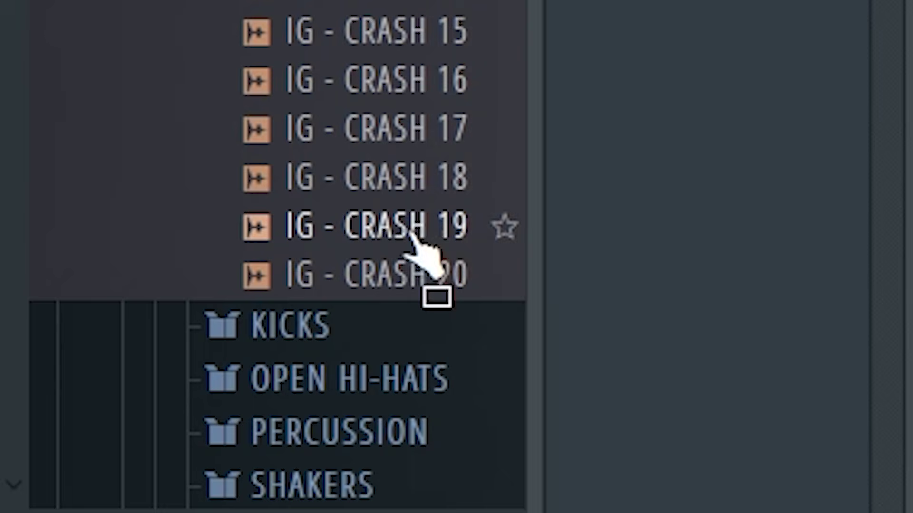
# Place IG - CRASH 19 at the start of Track 11 and lower its volume
pyautogui.click(393, 228)
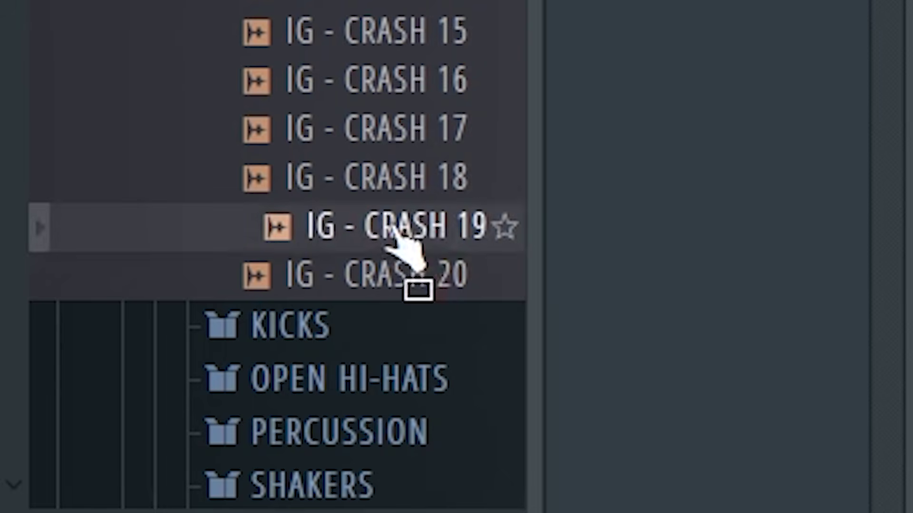
pyautogui.moveTo(389, 227); pyautogui.dragTo(79, 389)
pyautogui.doubleClick(213, 375)
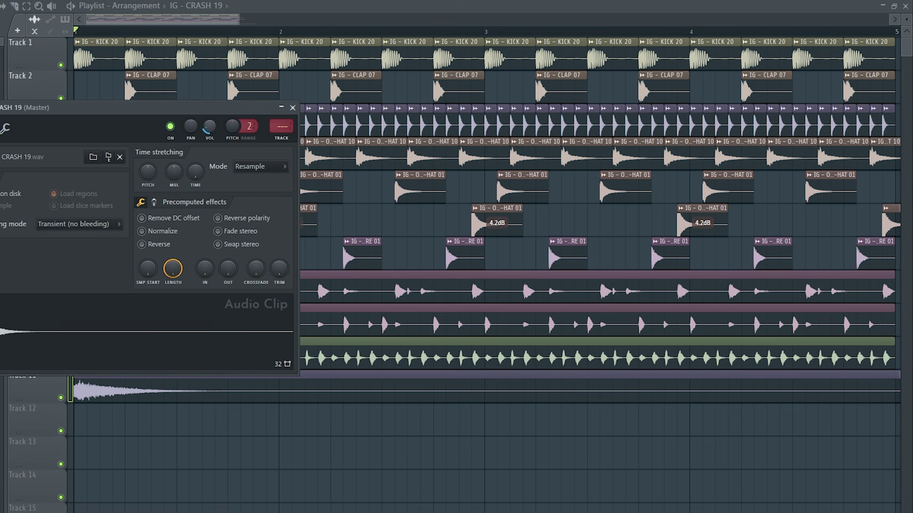
pyautogui.click(292, 108)
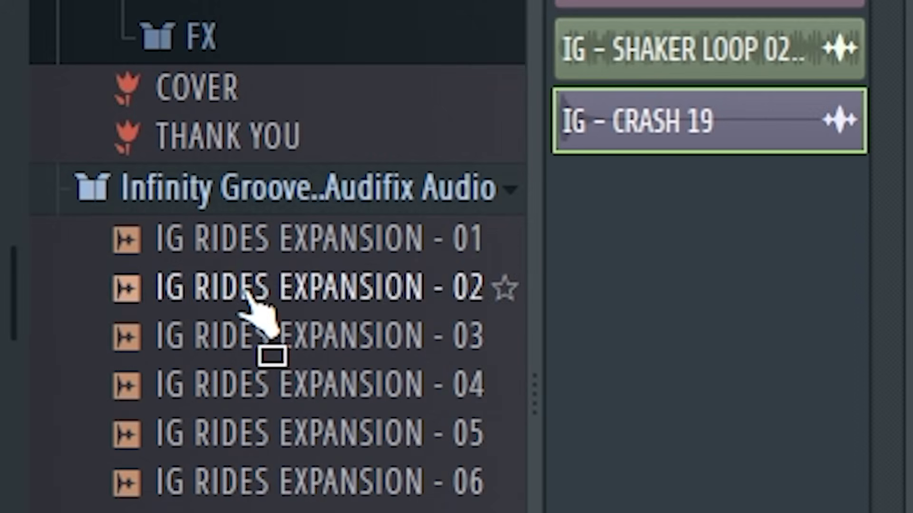
# Add IG RIDES EXPANSION - 02 to Track 11 at bar 17 as two half-beat clips, with the first at -5.4 dB
pyautogui.click(246, 293)
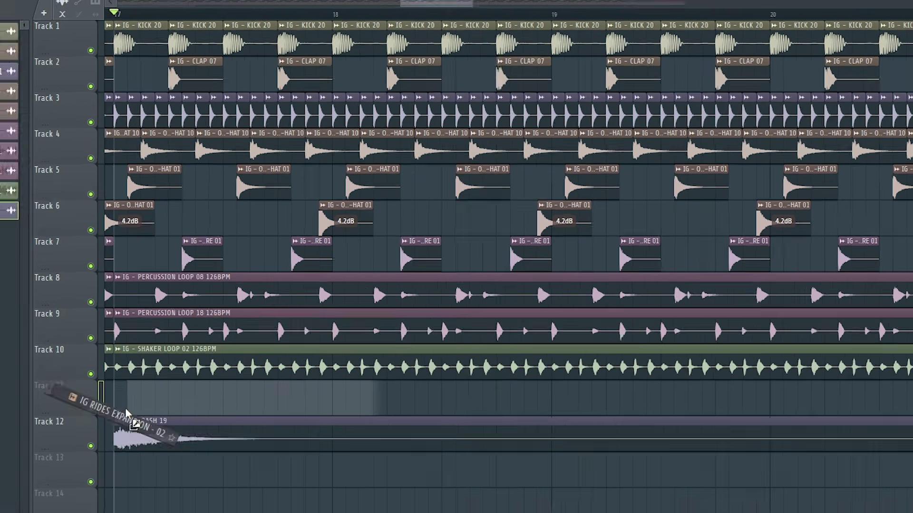
pyautogui.moveTo(124, 408); pyautogui.dragTo(88, 394)
pyautogui.doubleClick(182, 373)
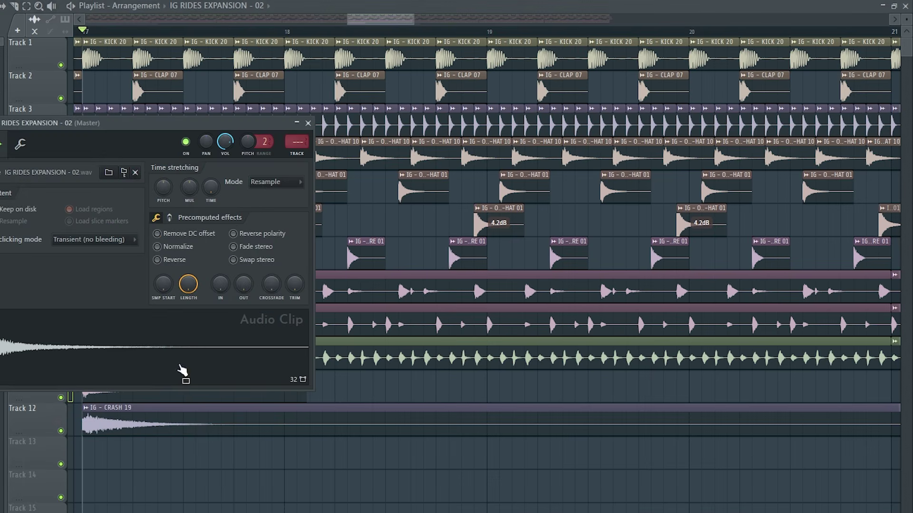
pyautogui.press('Escape')
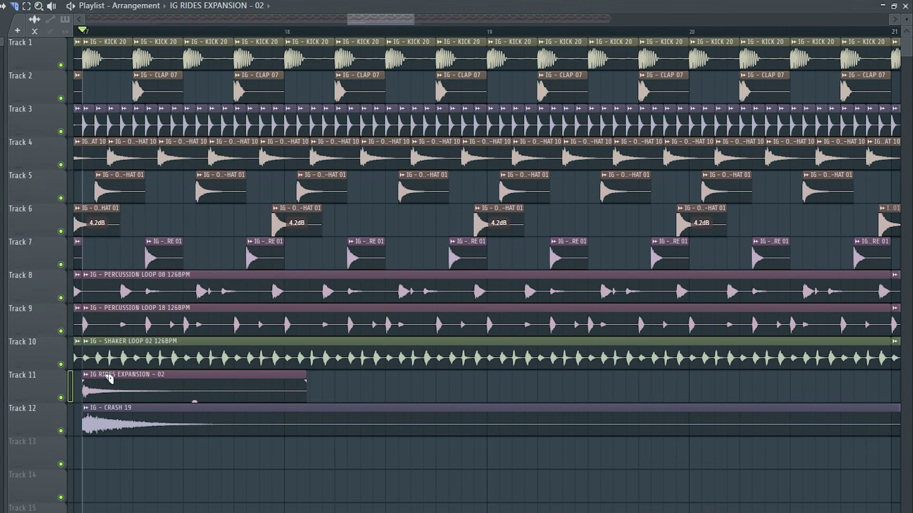
pyautogui.rightClick(135, 395)
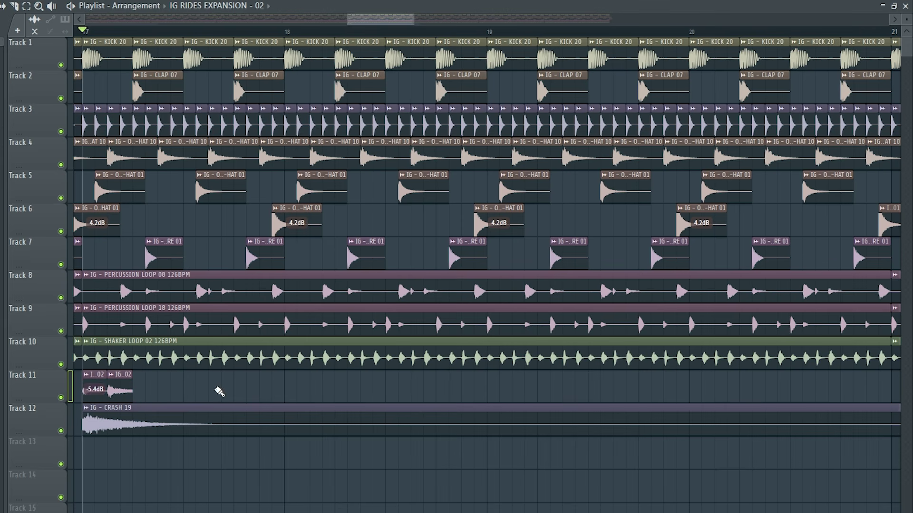
# Duplicate the pair of ride clips along Track 11 to fill the four bars from bar 17, and play the section back
pyautogui.moveTo(210, 402); pyautogui.dragTo(90, 373)
pyautogui.hotkey('ctrl', 'b')
pyautogui.hotkey('ctrl', 'b')
pyautogui.hotkey('ctrl', 'b')
pyautogui.hotkey('ctrl', 'b')
pyautogui.hotkey('ctrl', 'b')
pyautogui.hotkey('ctrl', 'b')
pyautogui.hotkey('ctrl', 'b')
pyautogui.hotkey('ctrl', 'b')
pyautogui.hotkey('ctrl', 'b')
pyautogui.hotkey('ctrl', 'b')
pyautogui.hotkey('ctrl', 'b')
pyautogui.hotkey('ctrl', 'b')
pyautogui.hotkey('ctrl', 'b')
pyautogui.hotkey('ctrl', 'b')
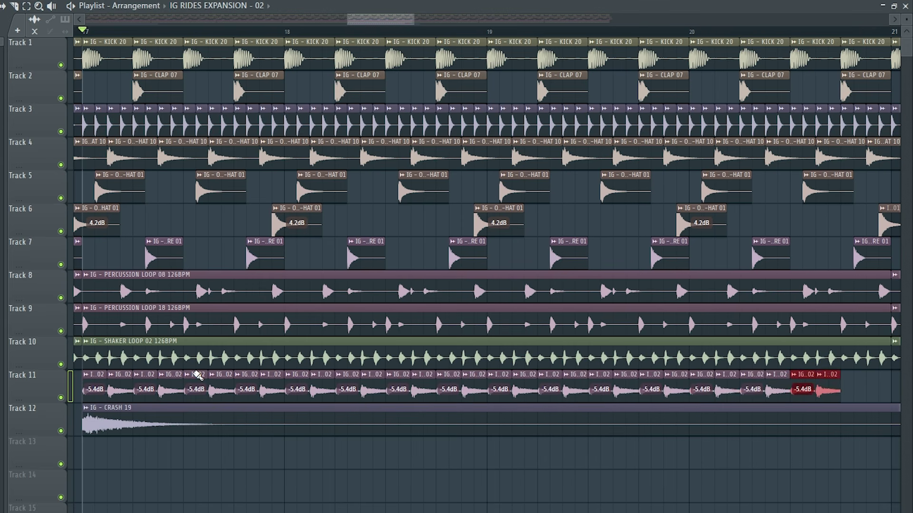
pyautogui.hotkey('ctrl', 'b')
pyautogui.press('space')
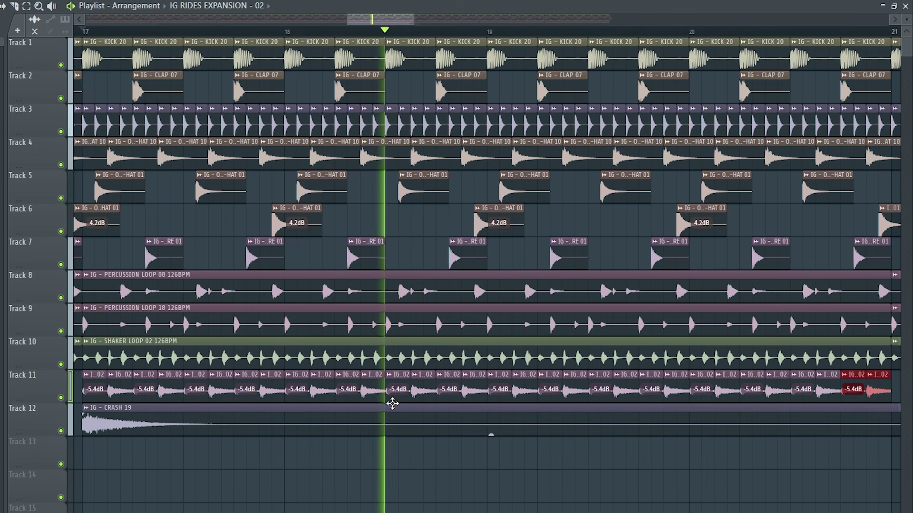
pyautogui.press('space')
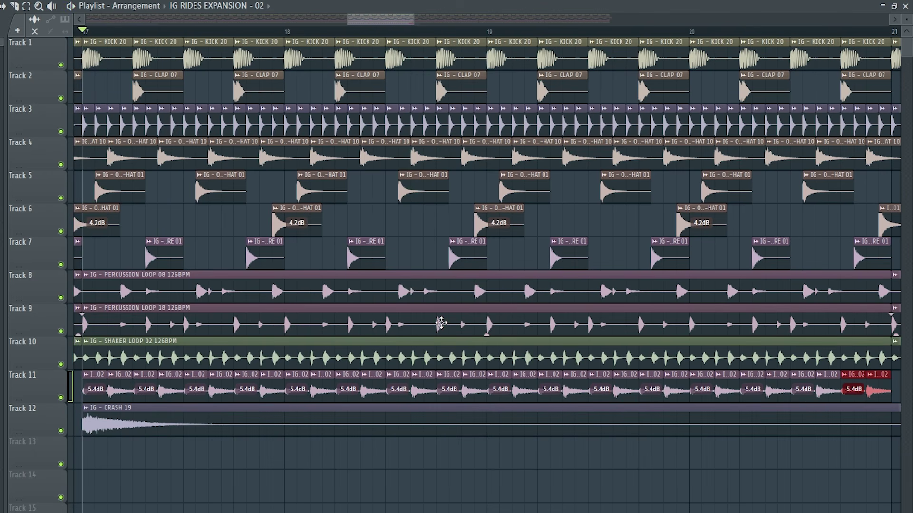
# Look through the one-shot and loop folders of the Infinity Groove pack in the sample browser
pyautogui.scroll(-3, 441, 323)
pyautogui.moveTo(672, 404); pyautogui.dragTo(209, 371)
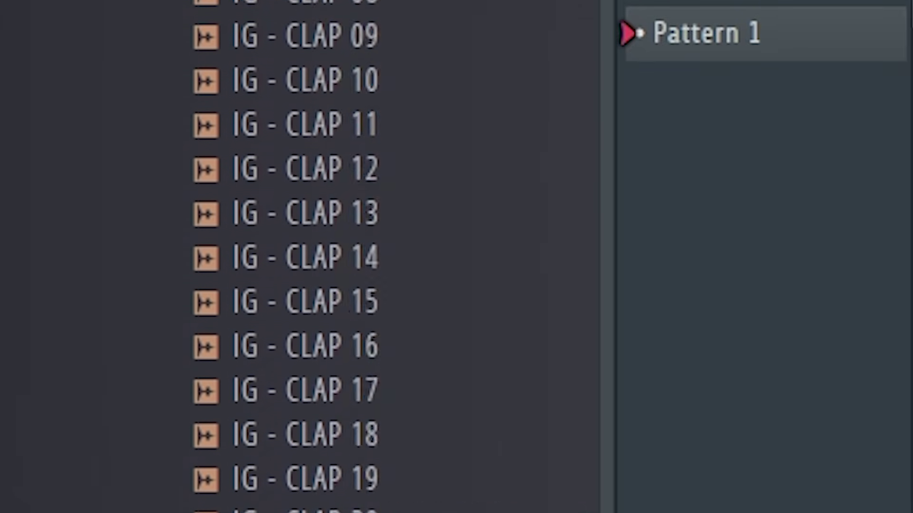
pyautogui.scroll(-20, 304, 257)
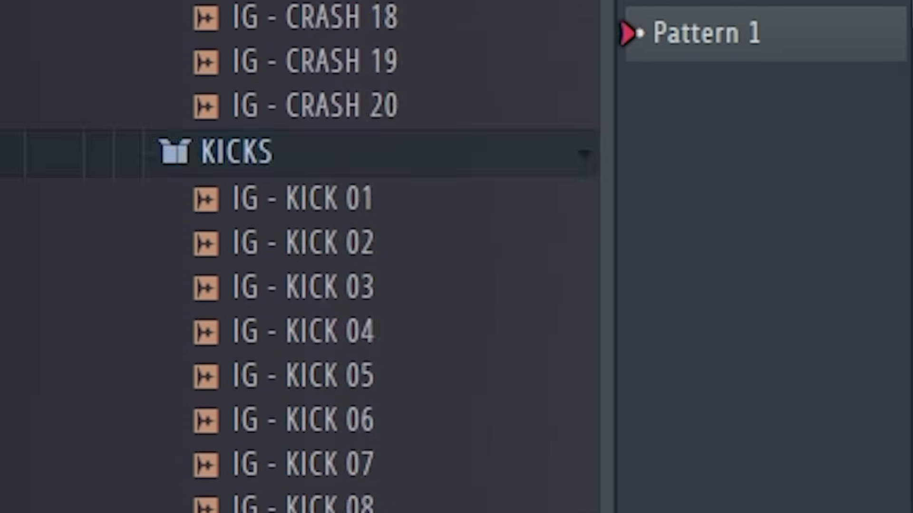
pyautogui.scroll(-20, 304, 257)
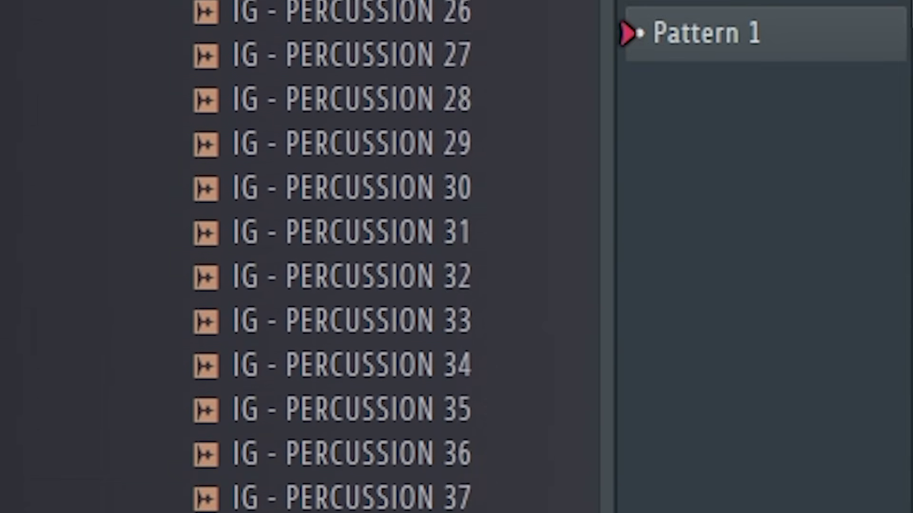
pyautogui.scroll(-20, 305, 257)
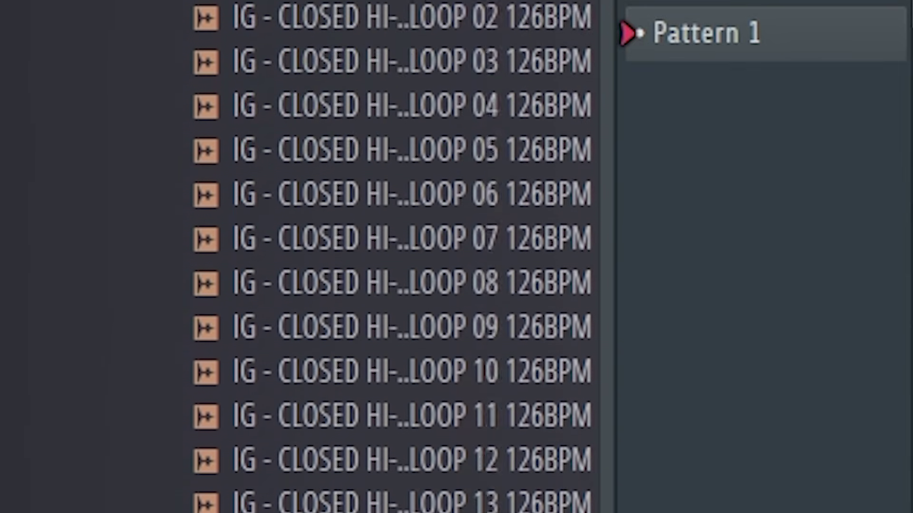
pyautogui.scroll(-10, 395, 257)
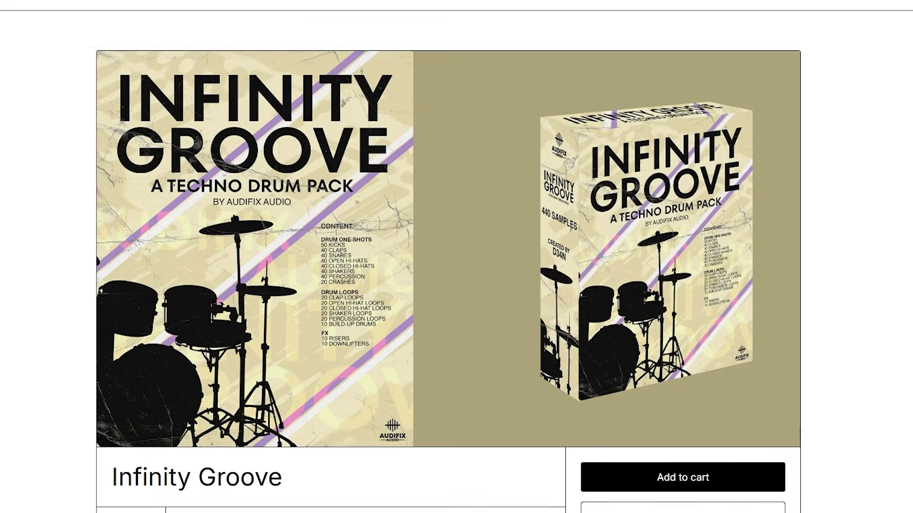
# Switch to the Infinity Groove product web page and review the pack's contents, qualities and demo section
pyautogui.scroll(-4, 456, 257)
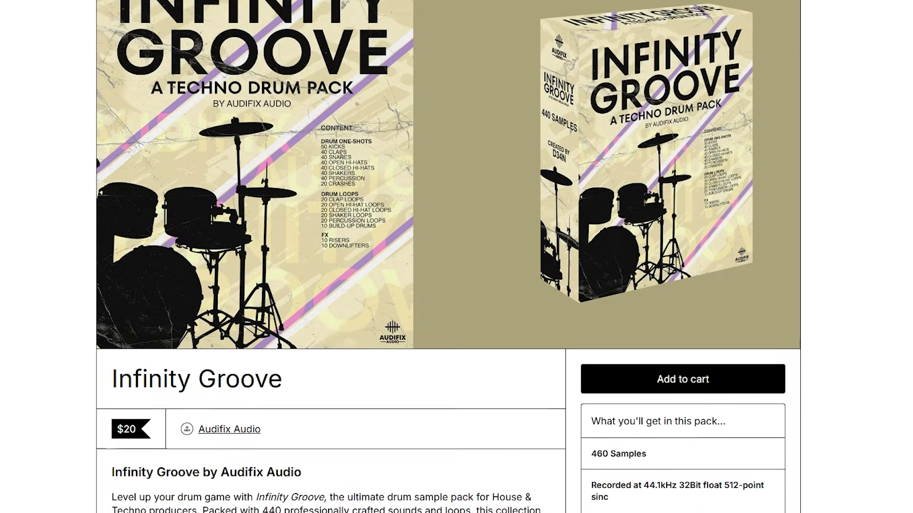
pyautogui.scroll(-9, 456, 256)
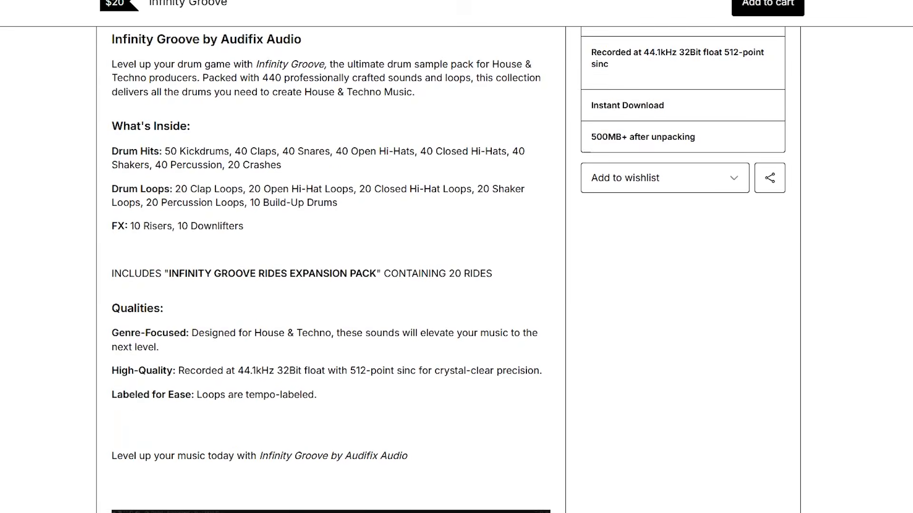
pyautogui.scroll(-5, 457, 257)
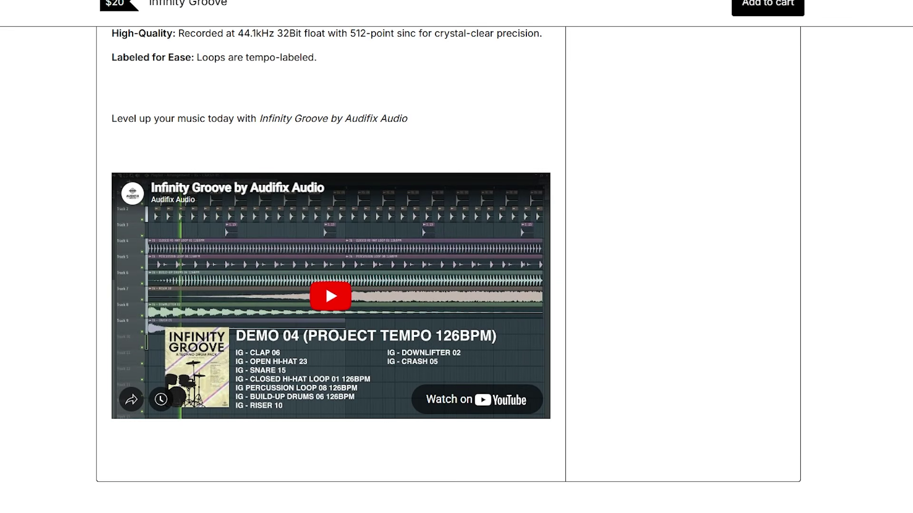
pyautogui.scroll(4, 456, 257)
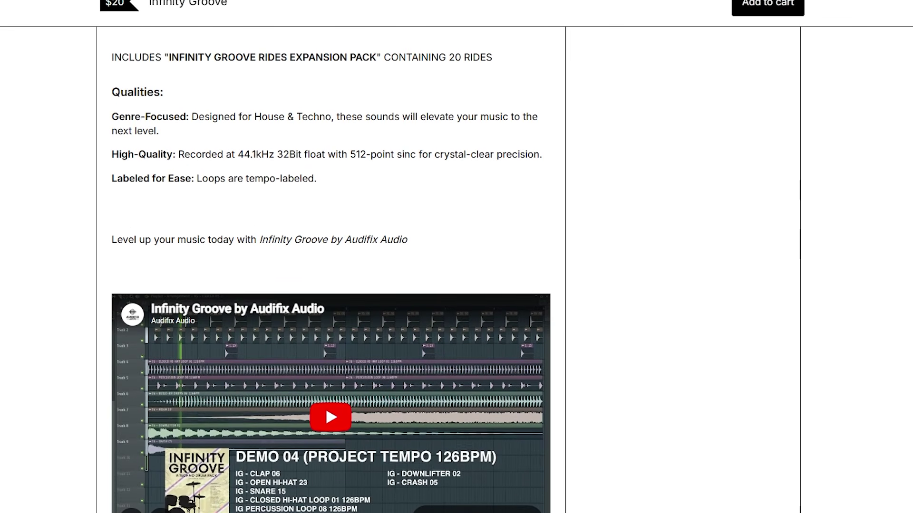
pyautogui.scroll(7, 456, 256)
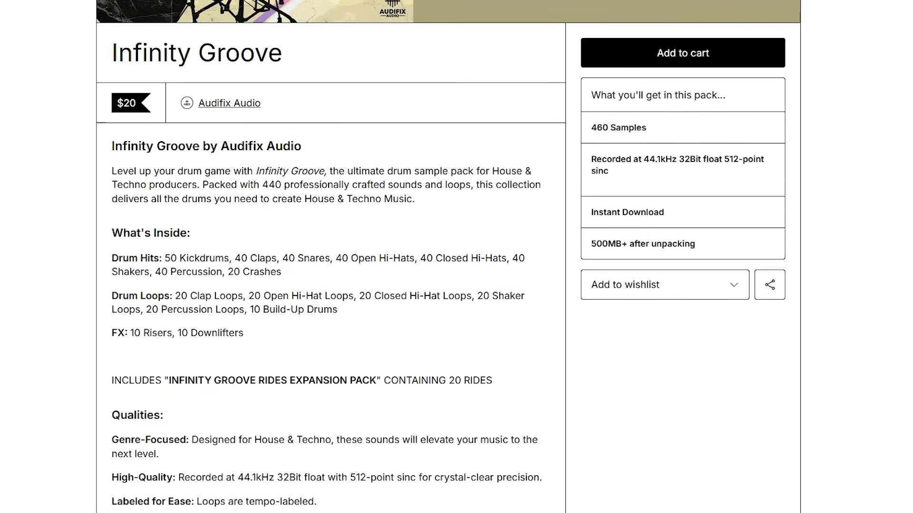
pyautogui.scroll(6, 457, 256)
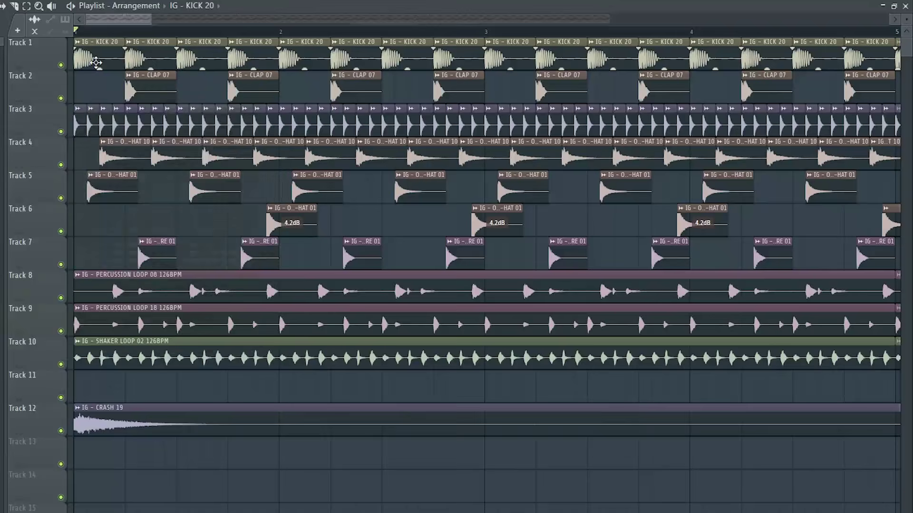
# Route IG - KICK 20 to mixer insert 5, and name insert 6 Rumble with a red colour
pyautogui.doubleClick(96, 62)
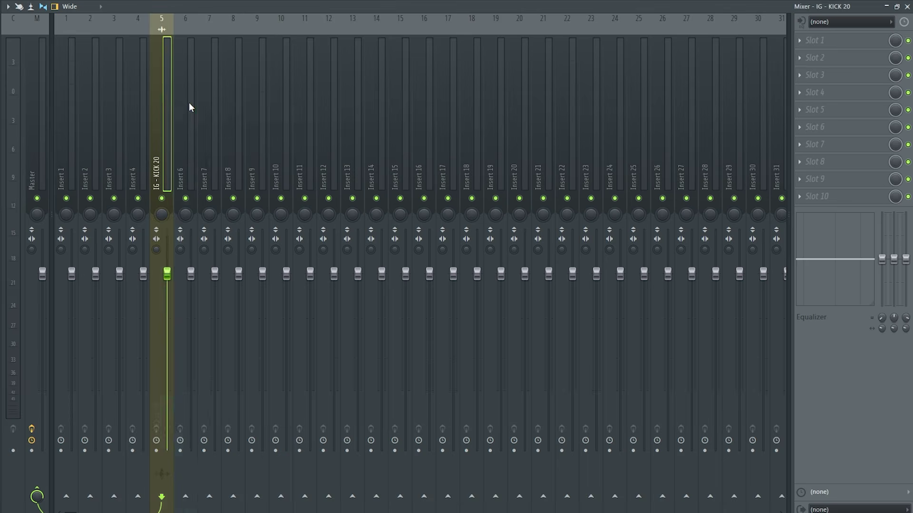
pyautogui.click(189, 102)
pyautogui.press('F2')
pyautogui.write('Rumble')
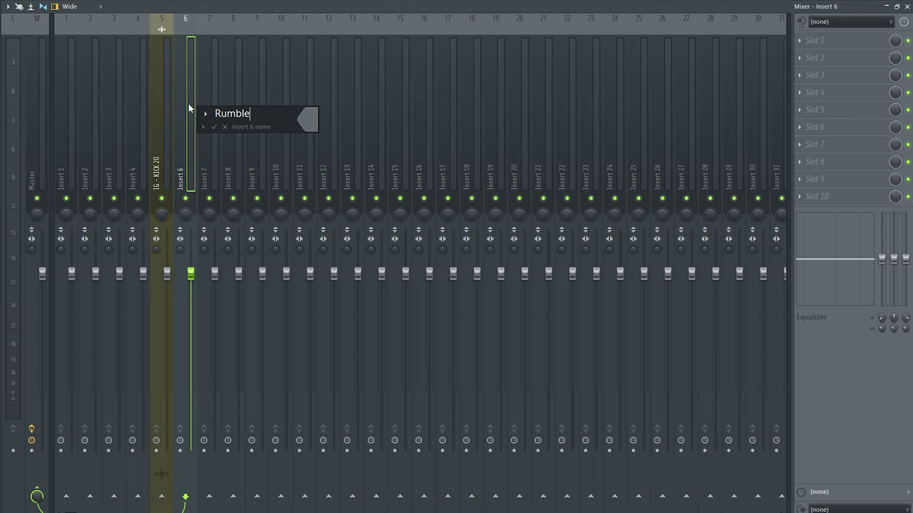
pyautogui.click(308, 118)
pyautogui.click(404, 179)
pyautogui.click(466, 388)
# Load ValhallaRoom on the Rumble insert with the Default preset, and roll off its highs with a low-pass in Fruity parametric EQ 2
pyautogui.click(185, 143)
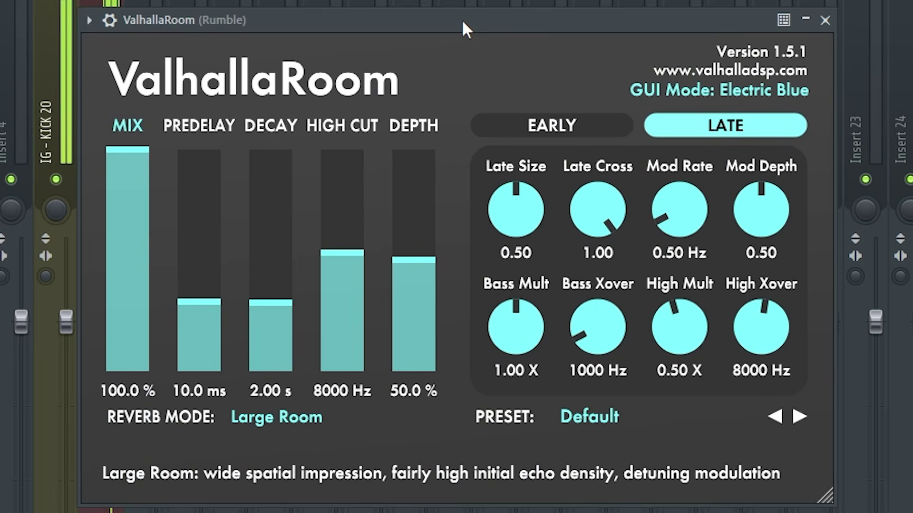
pyautogui.click(827, 24)
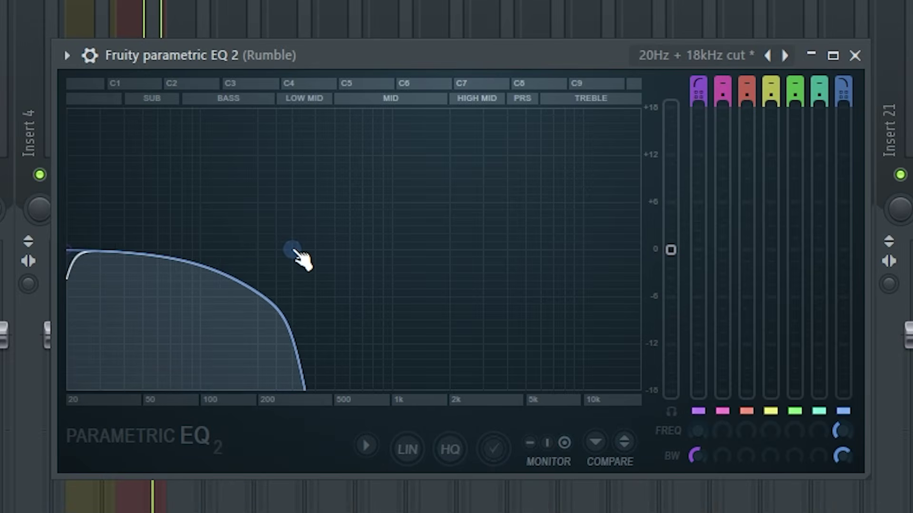
pyautogui.moveTo(294, 251); pyautogui.dragTo(308, 249)
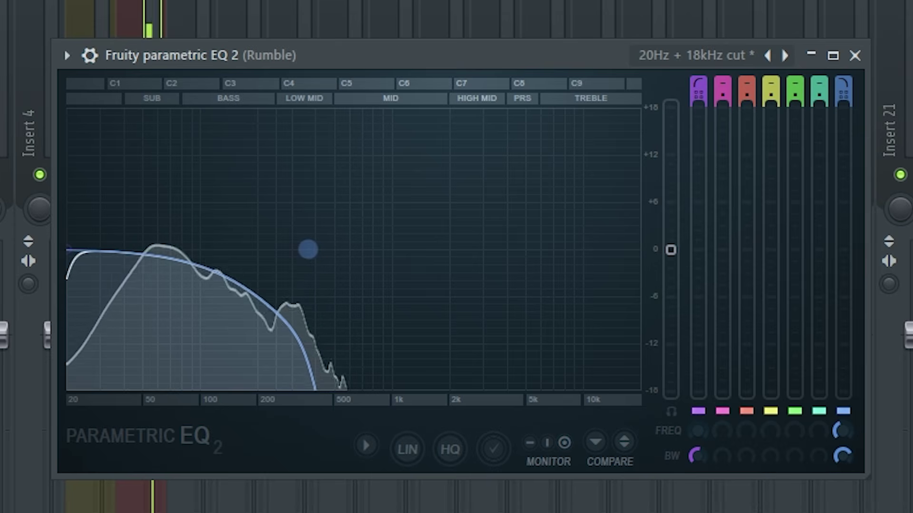
pyautogui.click(854, 55)
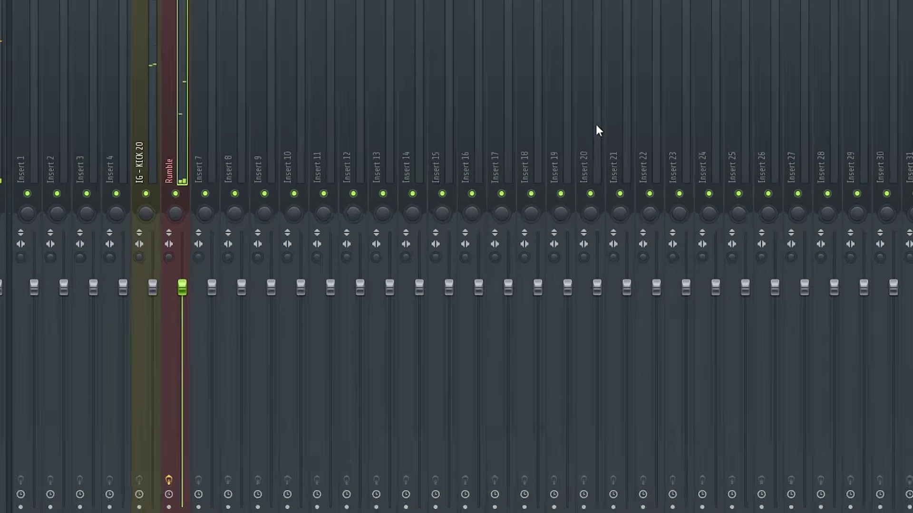
# Set mixer insert 25 apart from the preceding inserts and name it Sidechain with a green colour
pyautogui.rightClick(646, 19)
pyautogui.click(675, 27)
pyautogui.write('S')
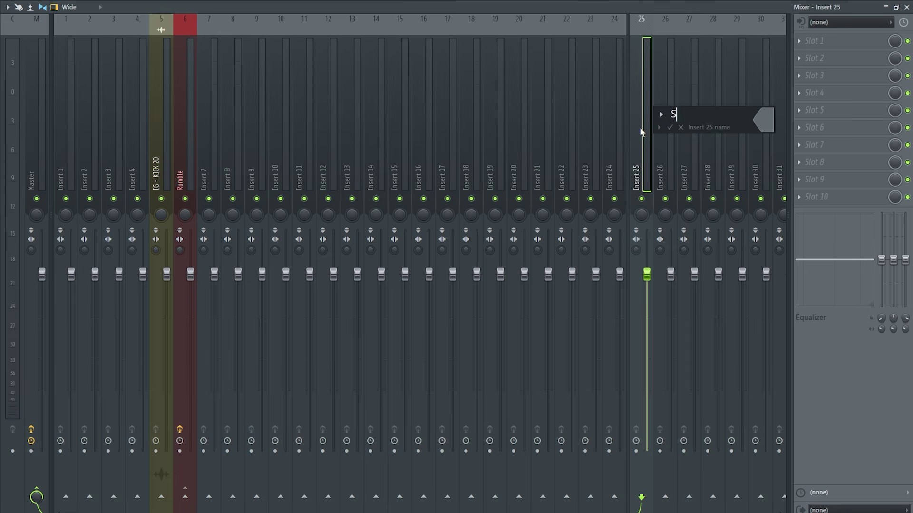
pyautogui.write('idechain')
pyautogui.click(764, 119)
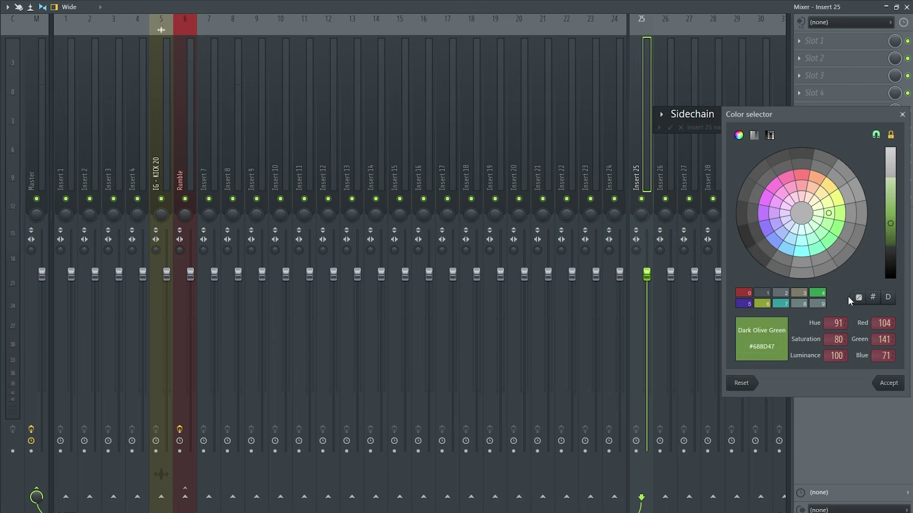
pyautogui.click(889, 383)
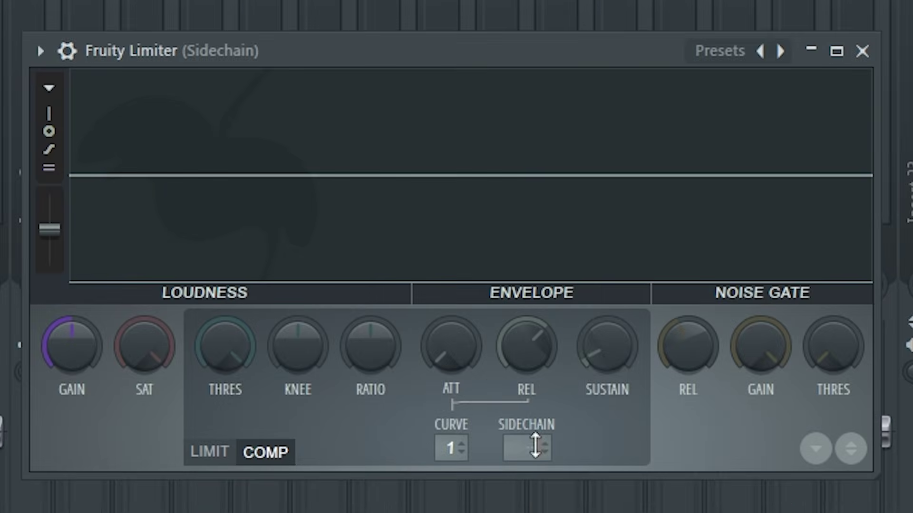
# Set Fruity Limiter's compressor sidechain input to 1, then lower the threshold and raise the ratio so the kick ducks the Sidechain insert
pyautogui.click(533, 445)
pyautogui.moveTo(224, 346); pyautogui.dragTo(225, 380)
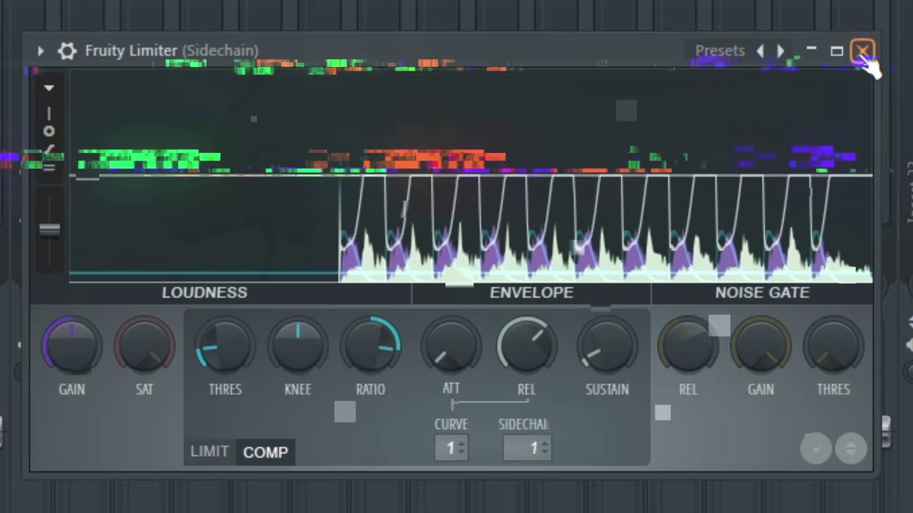
pyautogui.click(864, 52)
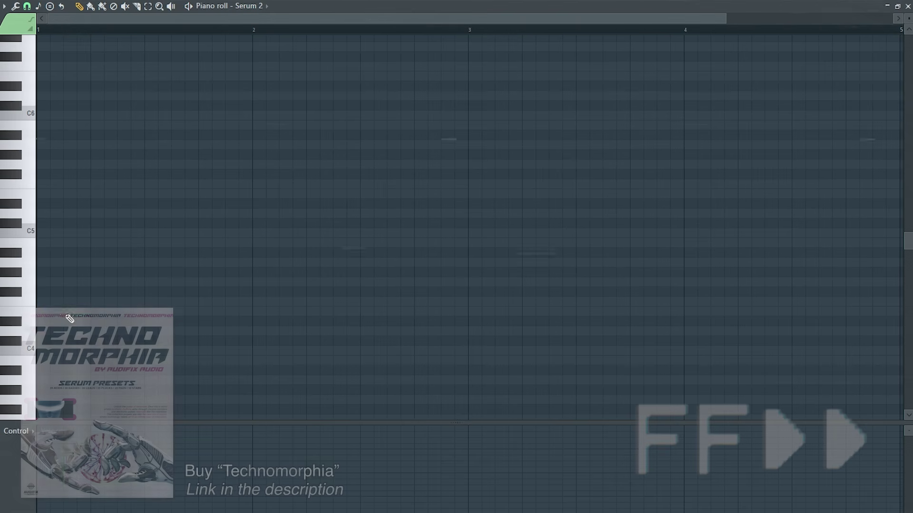
# Draw a one-bar Serum 2 bass rhythm of short E4 notes on steps 3, 6, 8, 11 and 14
pyautogui.scroll(-2, 71, 295)
pyautogui.click(76, 282)
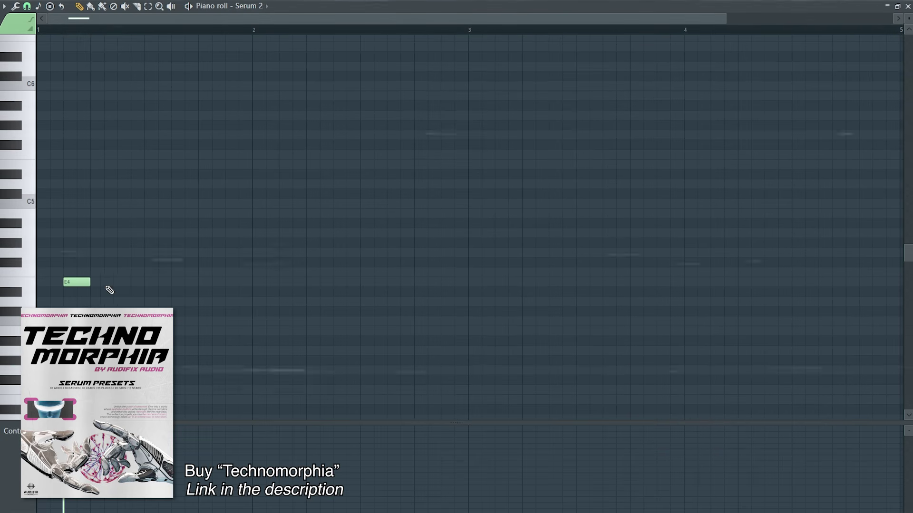
pyautogui.click(117, 282)
pyautogui.click(137, 282)
pyautogui.click(190, 282)
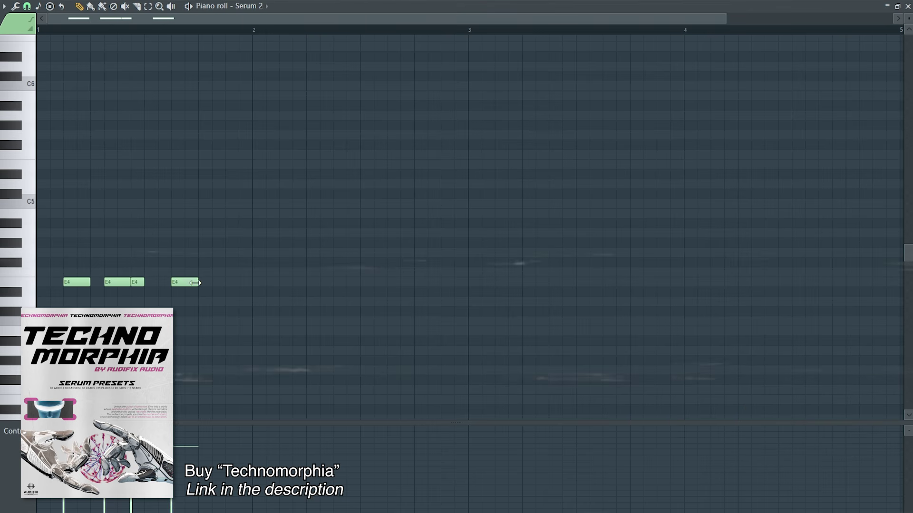
# Duplicate the one-bar E4 bass pattern three times to fill four bars, and play it back
pyautogui.moveTo(38, 30); pyautogui.dragTo(252, 29)
pyautogui.hotkey('ctrl', 'b')
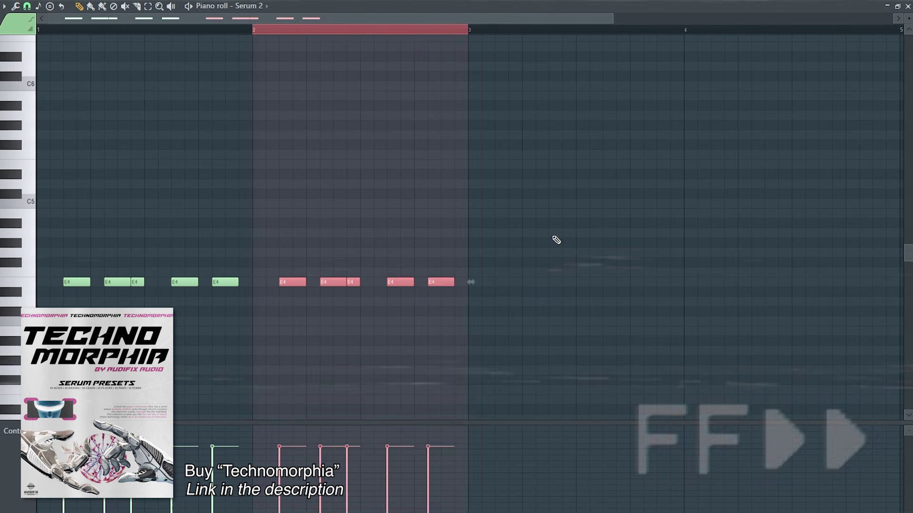
pyautogui.hotkey('ctrl', 'b')
pyautogui.hotkey('ctrl', 'b')
pyautogui.scroll(-2, 618, 229)
pyautogui.hotkey('ctrl', 'd')
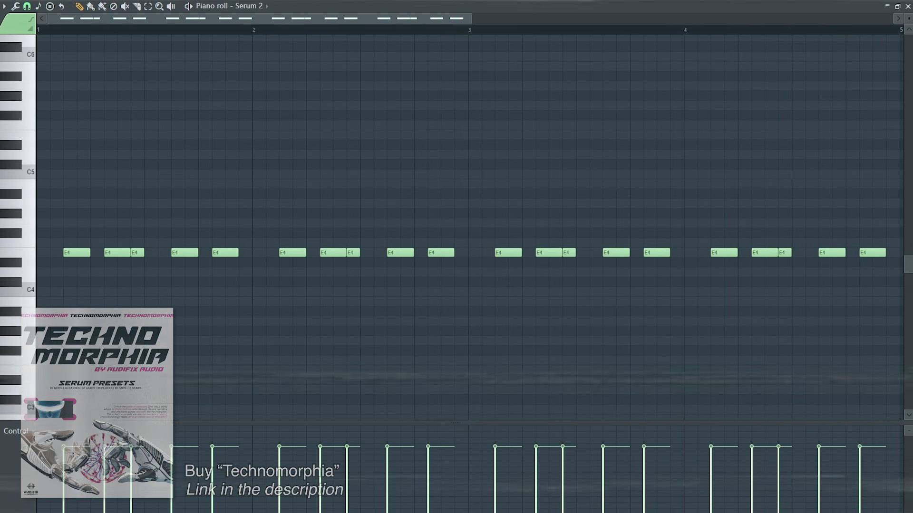
pyautogui.press('space')
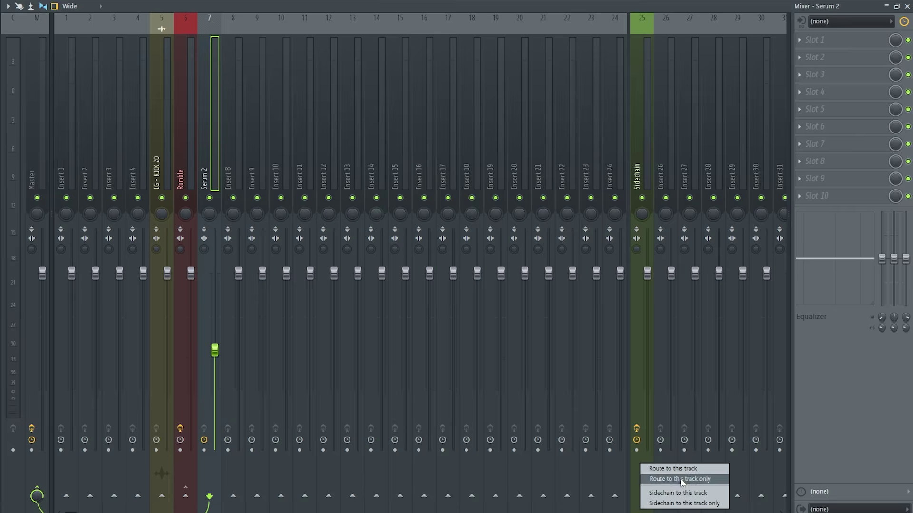
# Route Serum 2 only to the Sidechain insert, and apply the 20Hz + 18kHz cut EQ preset with the low cut raised to about 120 Hz
pyautogui.click(681, 480)
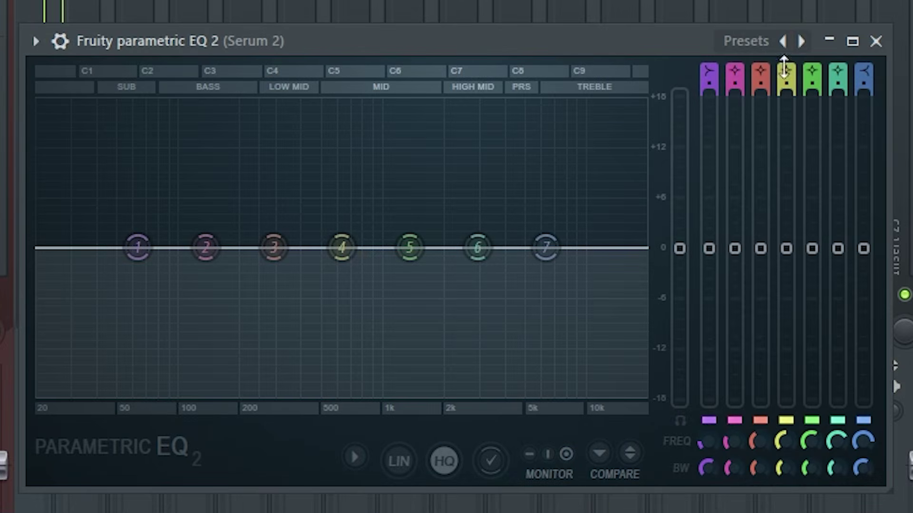
pyautogui.click(802, 42)
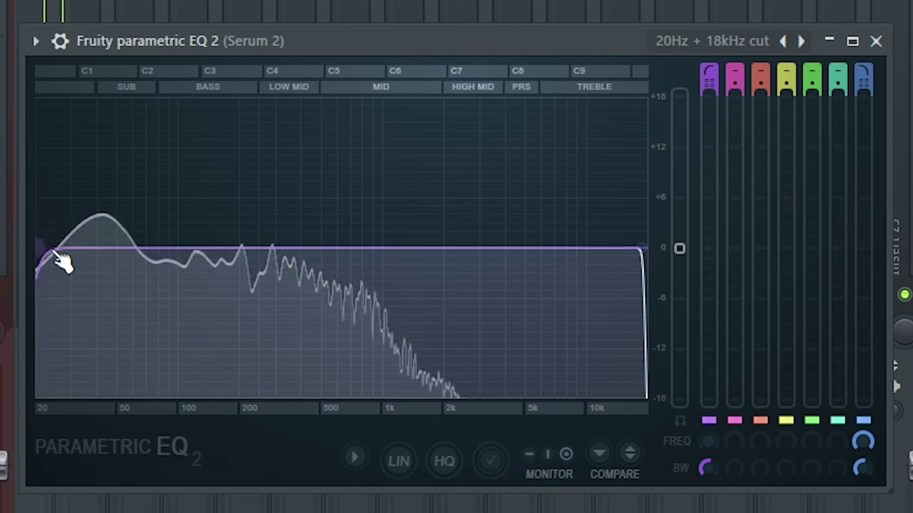
pyautogui.moveTo(45, 248); pyautogui.dragTo(194, 246)
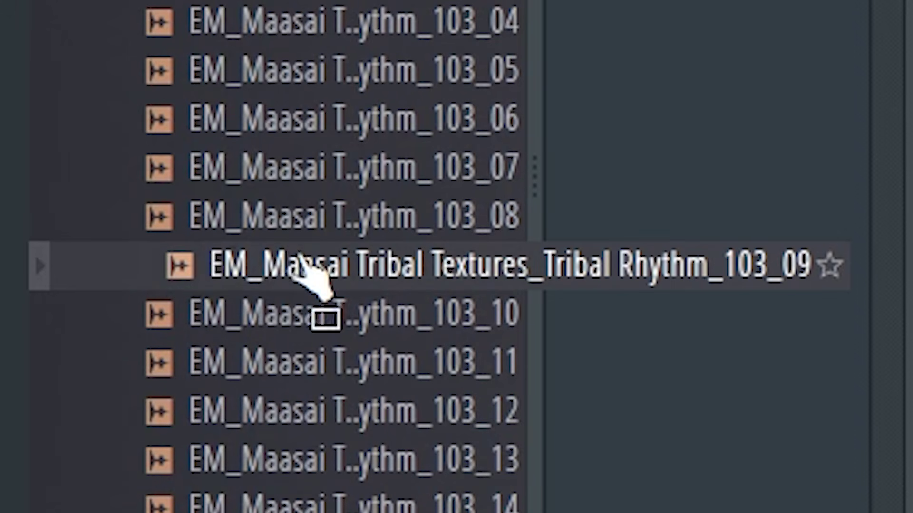
# Place EM_Maasai Tribal Textures_Tribal Rhythm_103_09 at the start of Track 11 and time-stretch it to two bars in Stretch mode
pyautogui.moveTo(284, 260); pyautogui.dragTo(52, 256)
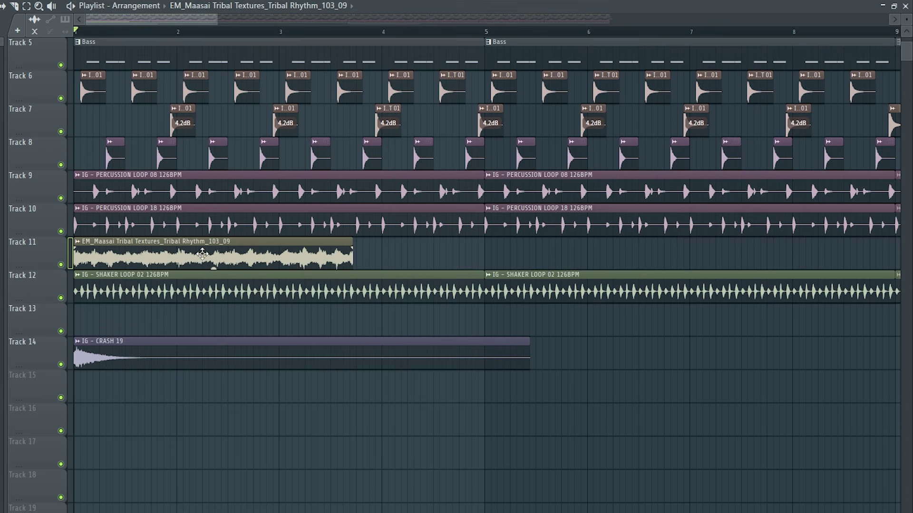
pyautogui.doubleClick(208, 259)
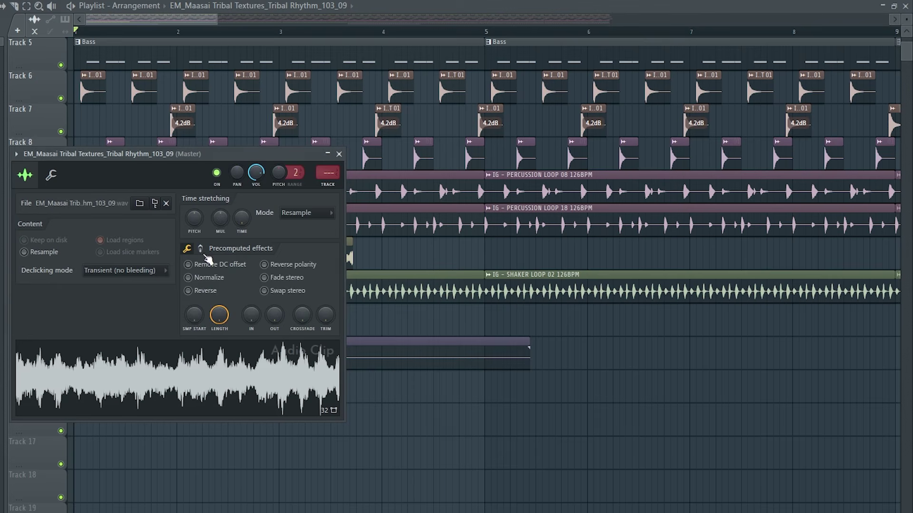
pyautogui.click(288, 215)
pyautogui.click(298, 229)
pyautogui.moveTo(208, 153); pyautogui.dragTo(676, 174)
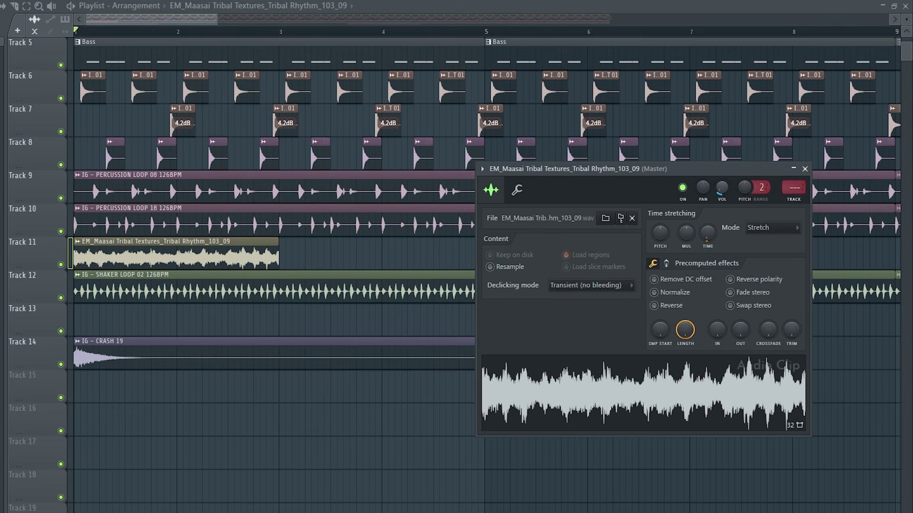
# Assign the Maasai tribal rhythm clip to mixer insert 8 and route that insert only to Sidechain
pyautogui.hotkey('ctrl', 'l')
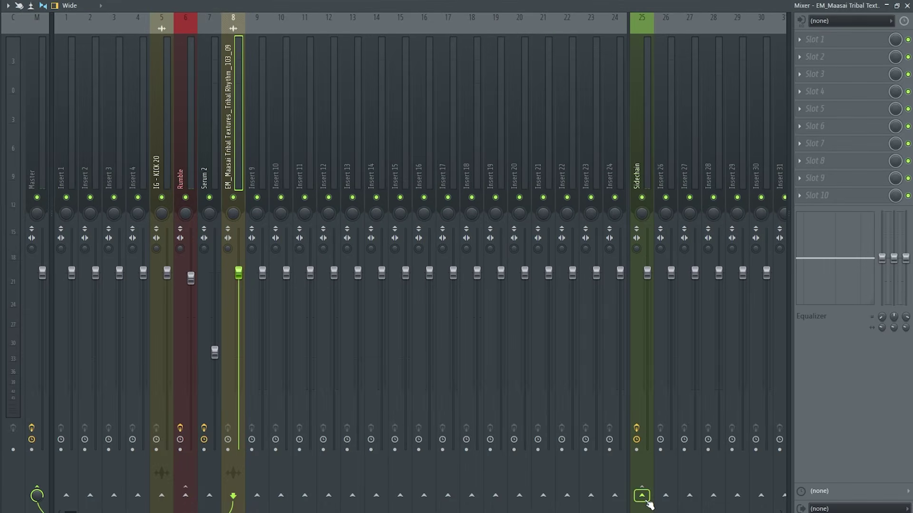
pyautogui.click(684, 479)
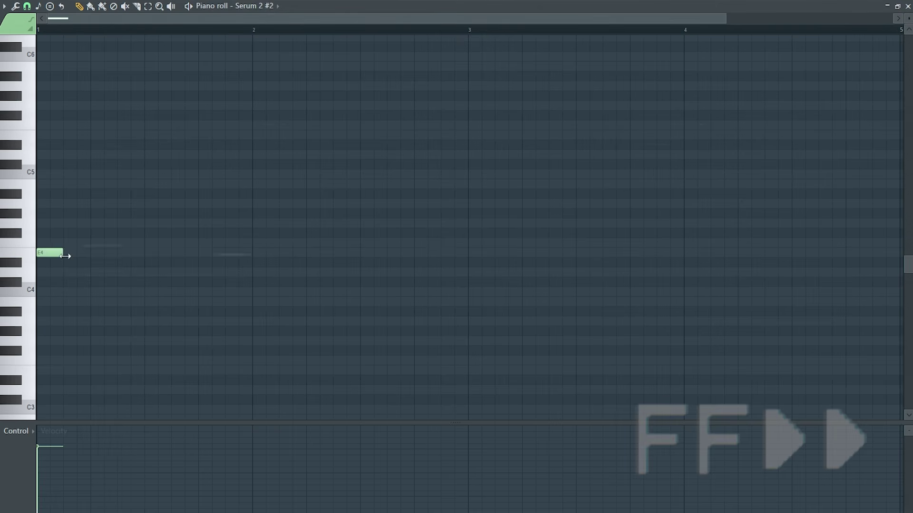
# Draw E4 and C5 notes sustained across all four bars for Serum 2 #2
pyautogui.moveTo(65, 252); pyautogui.dragTo(899, 253)
pyautogui.click(95, 174)
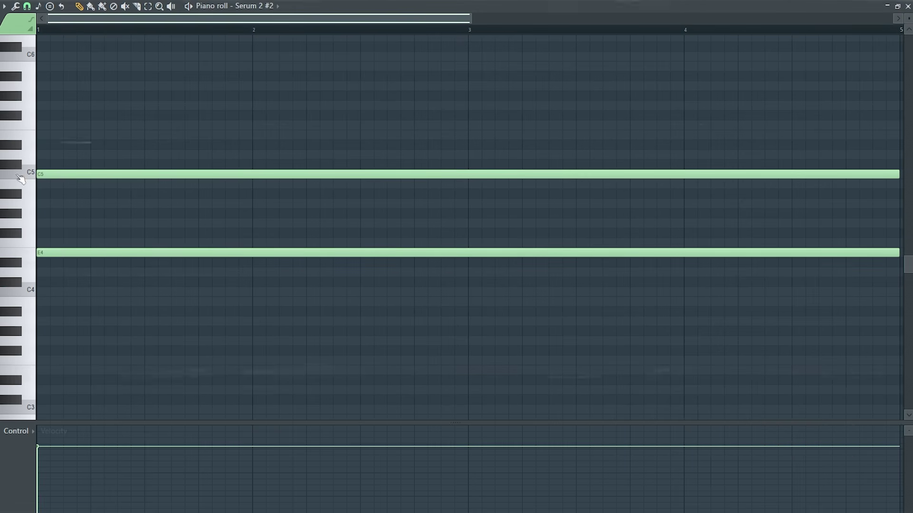
pyautogui.scroll(1, 390, 104)
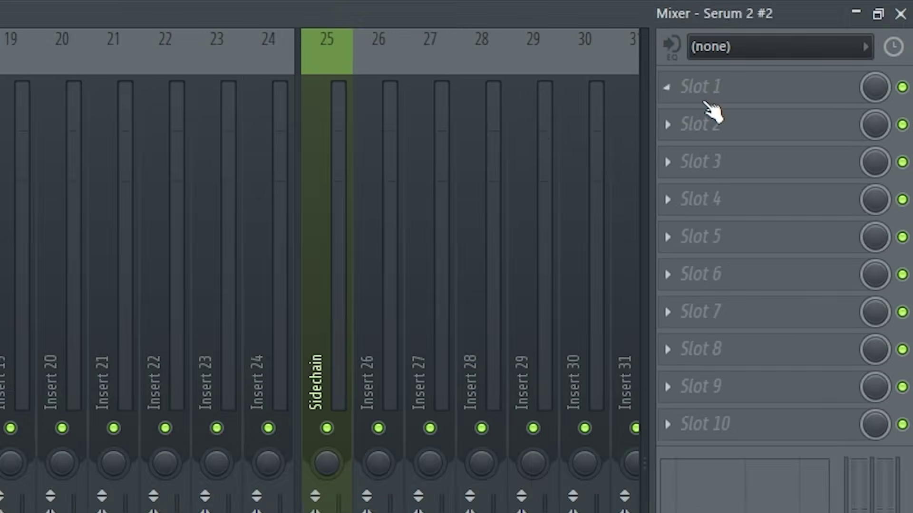
# On the Serum 2 #2 insert, load Fruity parametric EQ 2 with the 20Hz + 18kHz cut preset and raise the low cut to about 400 Hz
pyautogui.click(815, 39)
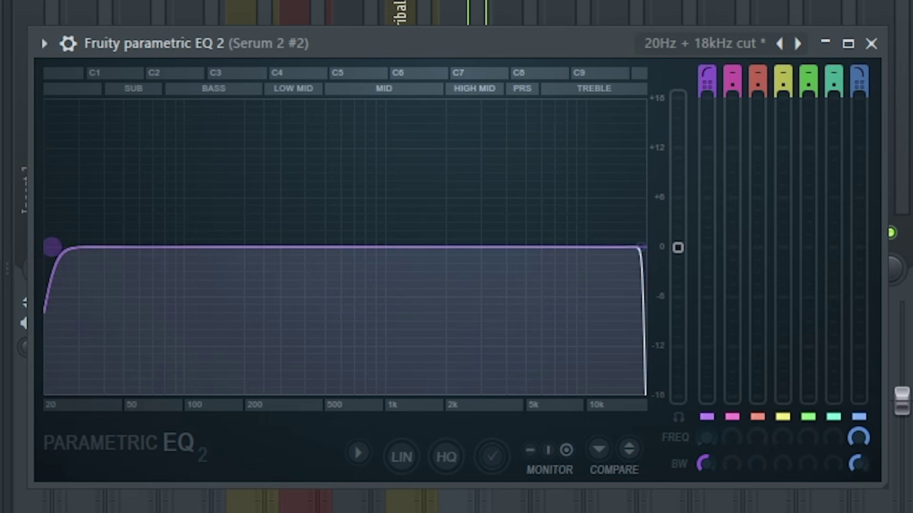
pyautogui.moveTo(52, 246); pyautogui.dragTo(306, 247)
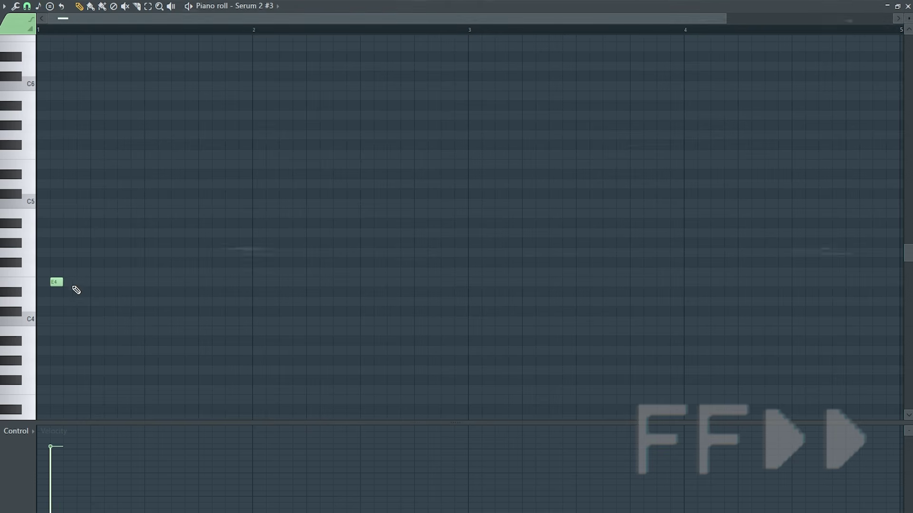
# Add a second E4 note on step 3 for Serum 2 #3 and shorten both E4 notes
pyautogui.click(70, 282)
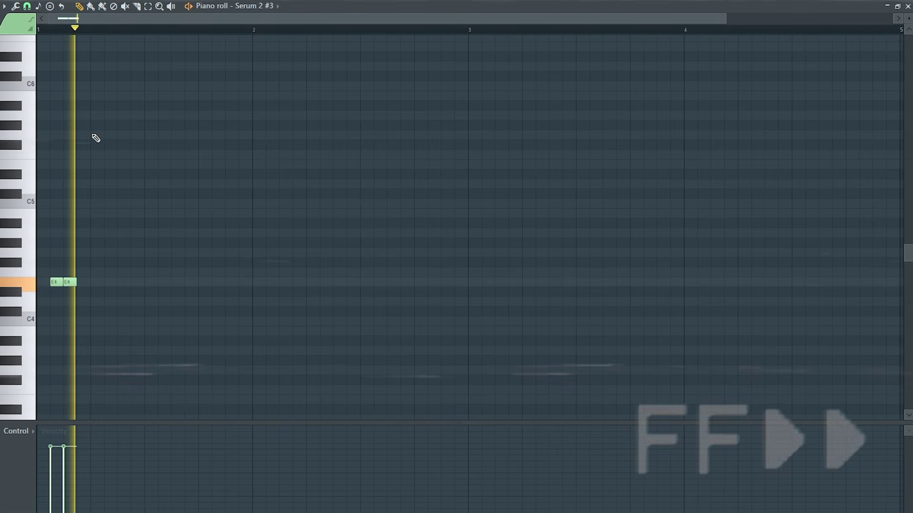
pyautogui.press('space')
pyautogui.hotkey('ctrl', 'a')
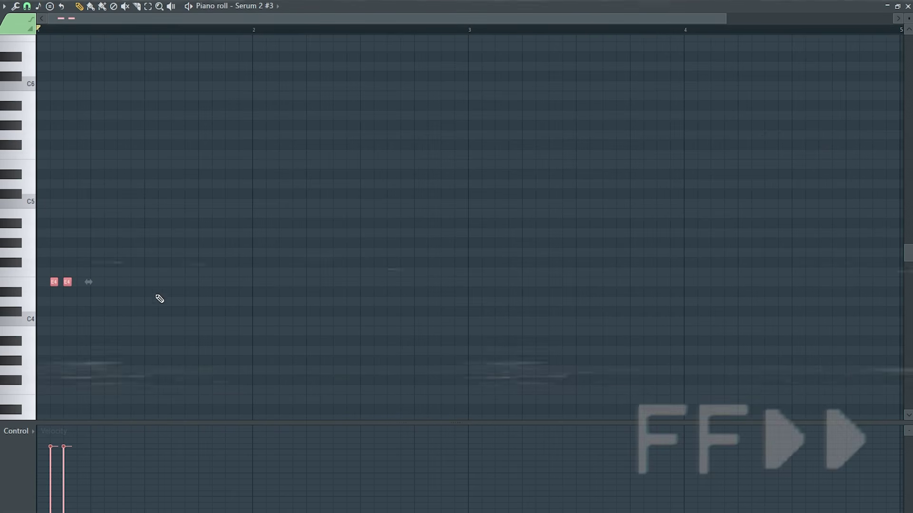
pyautogui.hotkey('ctrl', 'd')
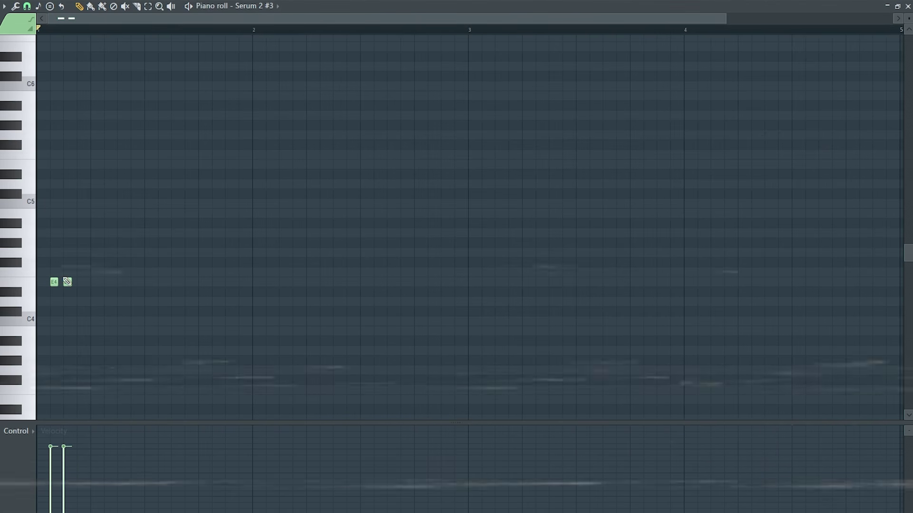
# Add two more pairs of short E4 notes in bar 1, on steps 7, 8, 10 and 11, and play the pattern
pyautogui.click(119, 282)
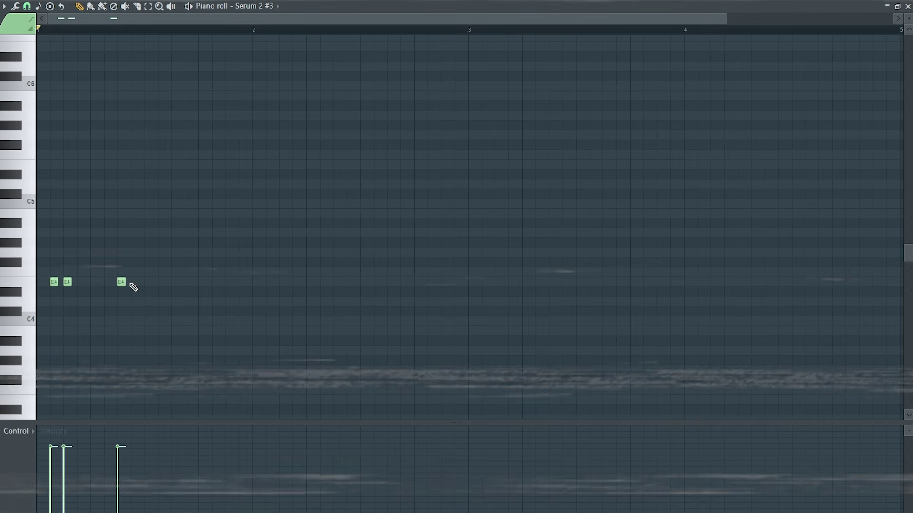
pyautogui.click(133, 282)
pyautogui.click(160, 282)
pyautogui.click(173, 282)
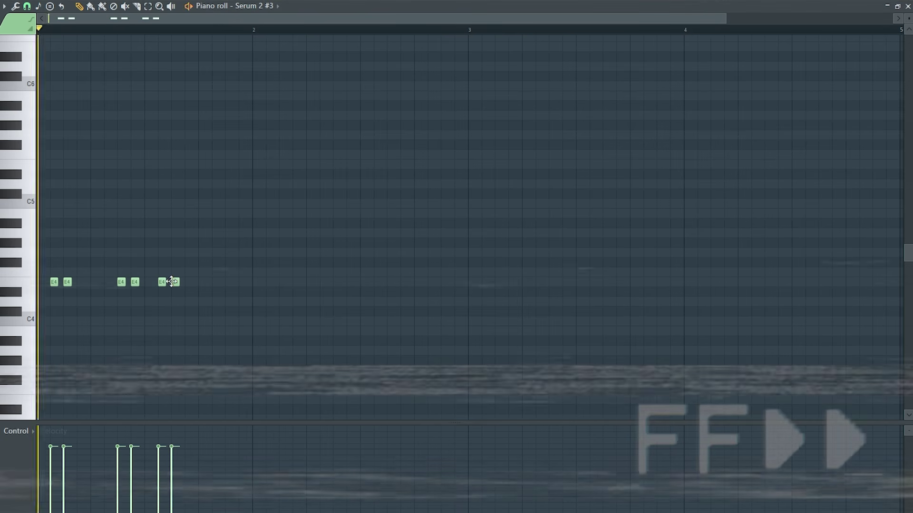
pyautogui.press('space')
pyautogui.press('space')
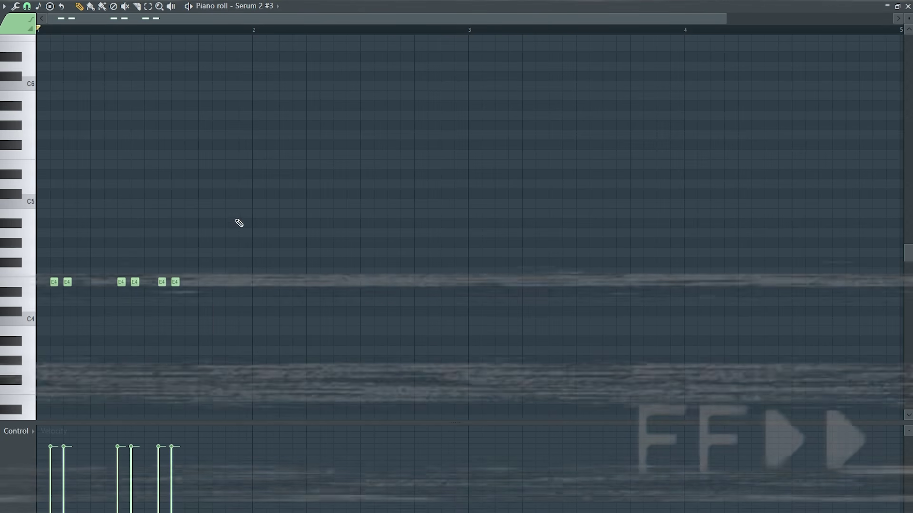
# Add a short C5 note on step 15, and duplicate the Serum 2 #3 bar three times to fill four bars
pyautogui.click(228, 203)
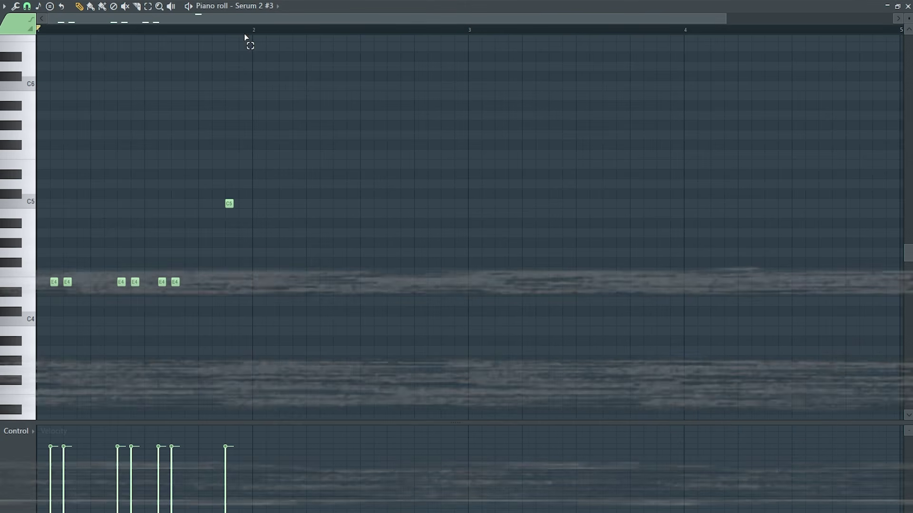
pyautogui.hotkey('ctrl', 'a')
pyautogui.hotkey('ctrl', 'b')
pyautogui.hotkey('ctrl', 'b')
pyautogui.hotkey('ctrl', 'b')
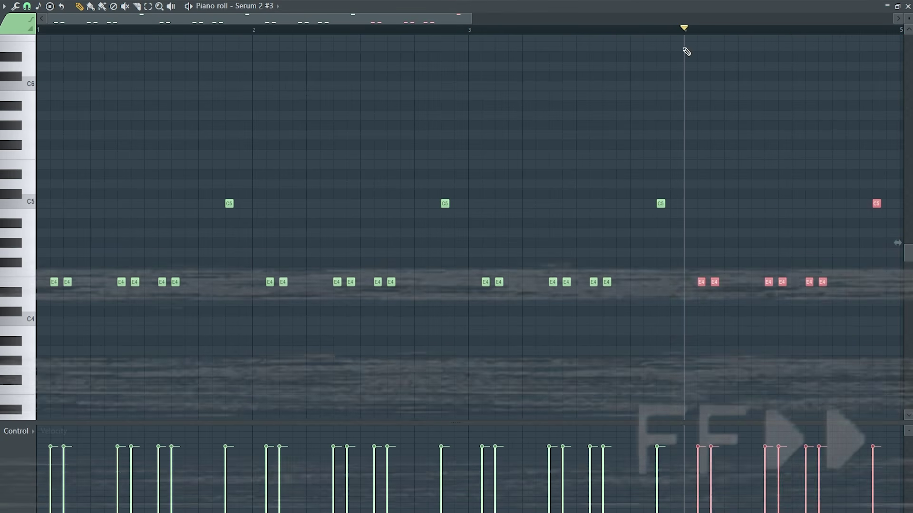
pyautogui.hotkey('ctrl', 'd')
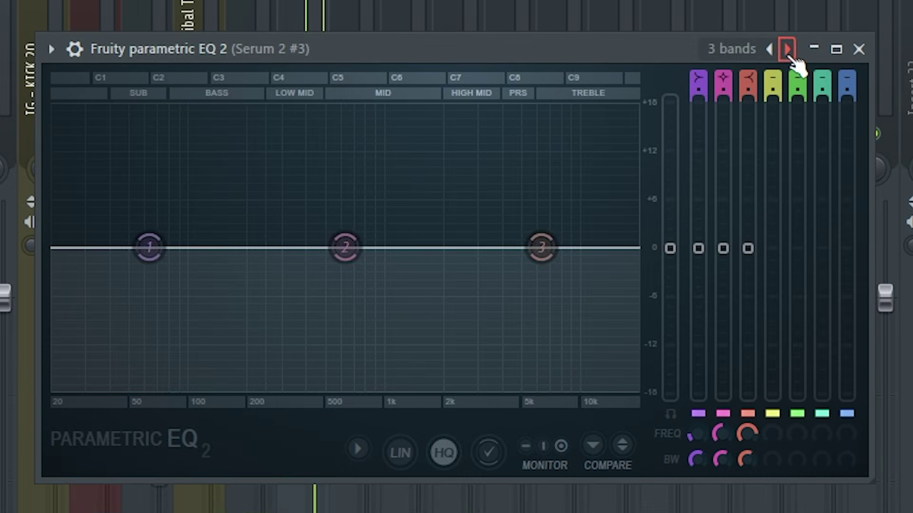
# In the Serum 2 #3 EQ, choose the 20Hz + 18kHz cut preset and raise the low cut to about 350 Hz
pyautogui.click(786, 48)
pyautogui.moveTo(90, 259); pyautogui.dragTo(294, 247)
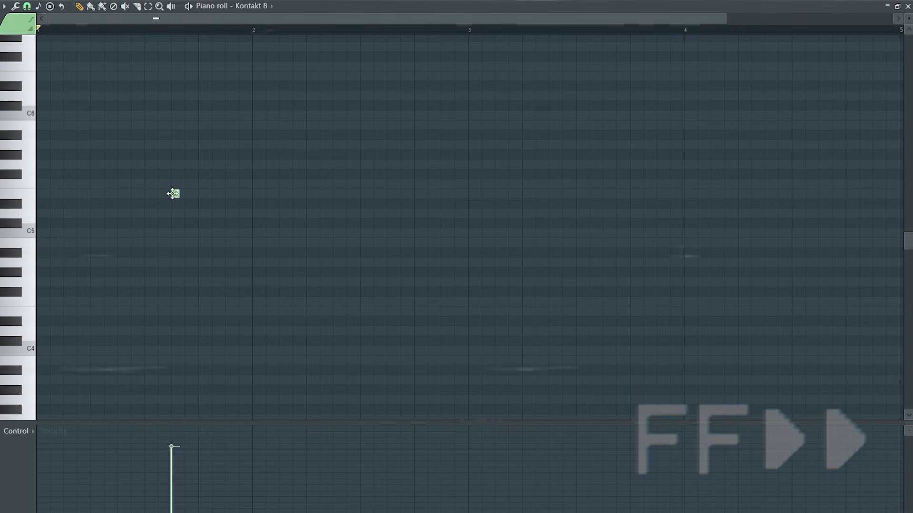
# Lengthen the Kontakt 8 E5 note slightly, add another on step 15, and duplicate the bar three times to fill four bars
pyautogui.moveTo(173, 194); pyautogui.dragTo(232, 196)
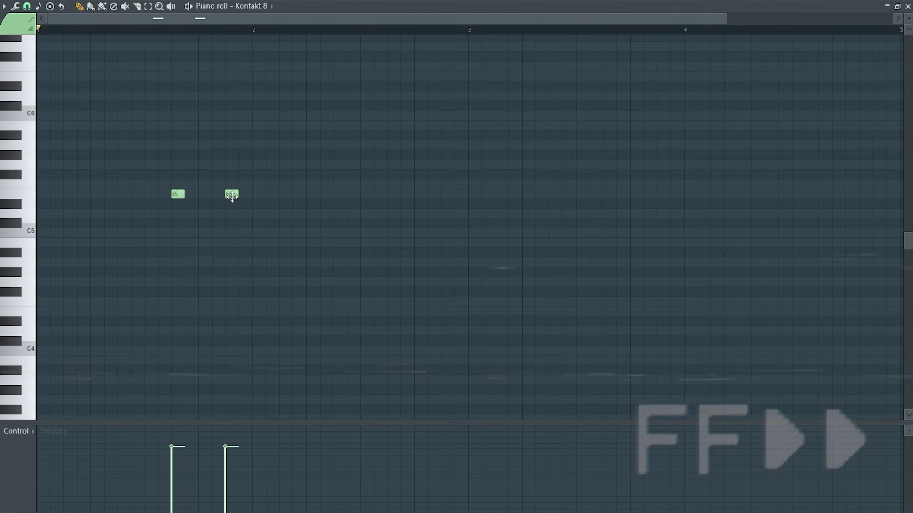
pyautogui.hotkey('ctrl', 'a')
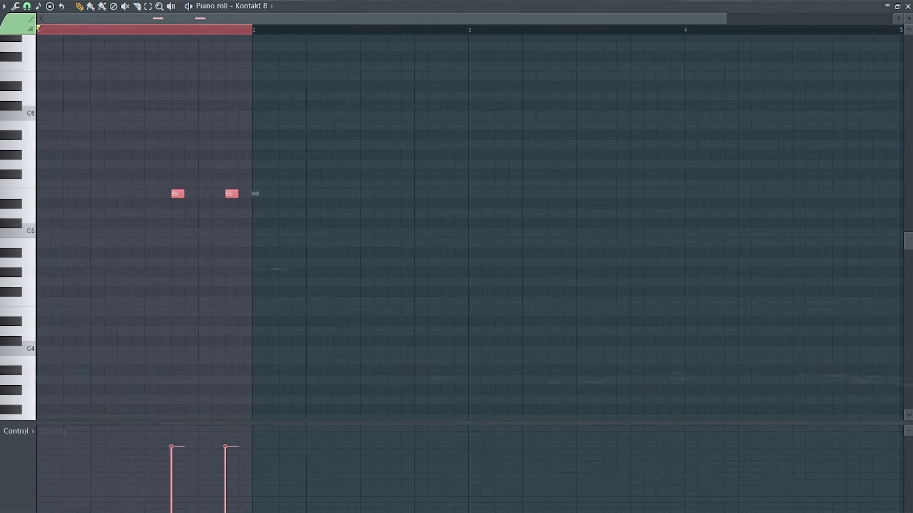
pyautogui.hotkey('ctrl', 'b')
pyautogui.hotkey('ctrl', 'b')
pyautogui.hotkey('ctrl', 'b')
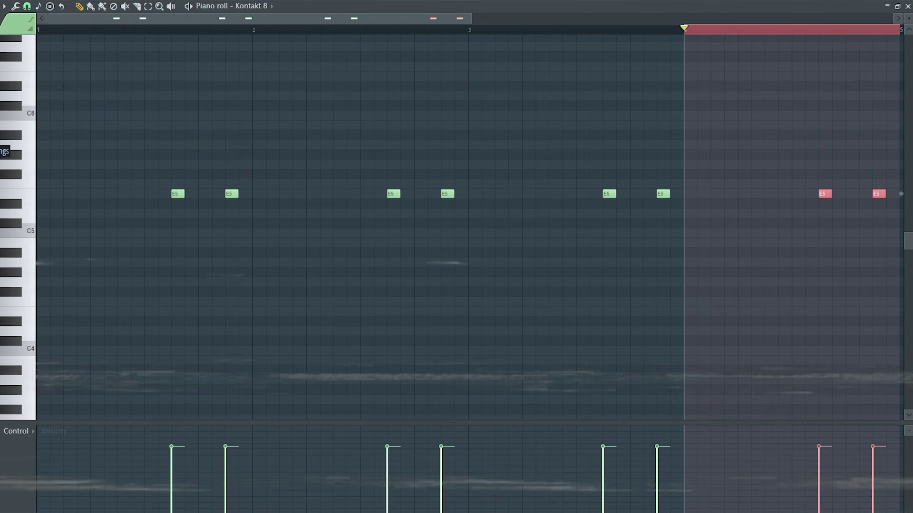
pyautogui.keyDown('ctrl'); pyautogui.click(882, 49); pyautogui.keyUp('ctrl')
pyautogui.keyDown('ctrl'); pyautogui.click(694, 52); pyautogui.keyUp('ctrl')
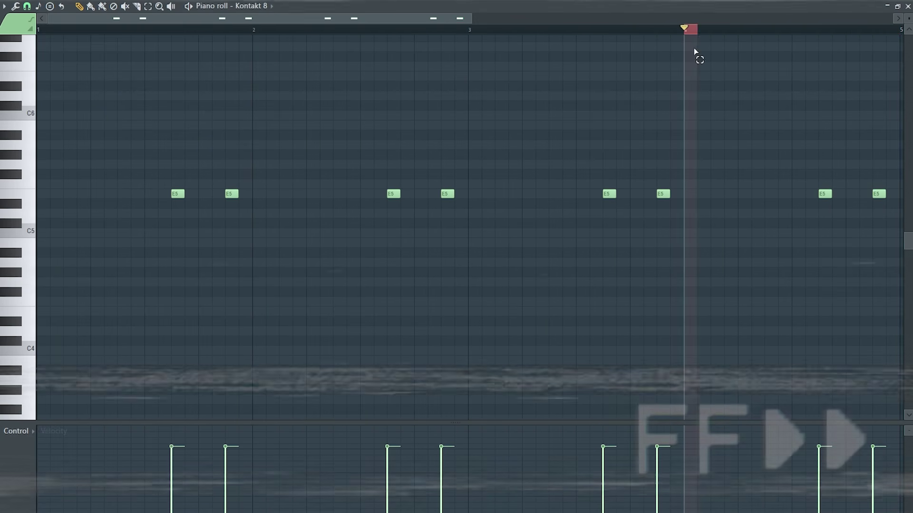
# Vary bar 4 of the Kontakt 8 pattern by lowering its first E5 to C5 and adding a B4 on step 13, and play it
pyautogui.moveTo(825, 193)
pyautogui.mouseDown()
pyautogui.moveTo(823, 253)
pyautogui.moveTo(824, 233)
pyautogui.mouseUp()
pyautogui.click(851, 243)
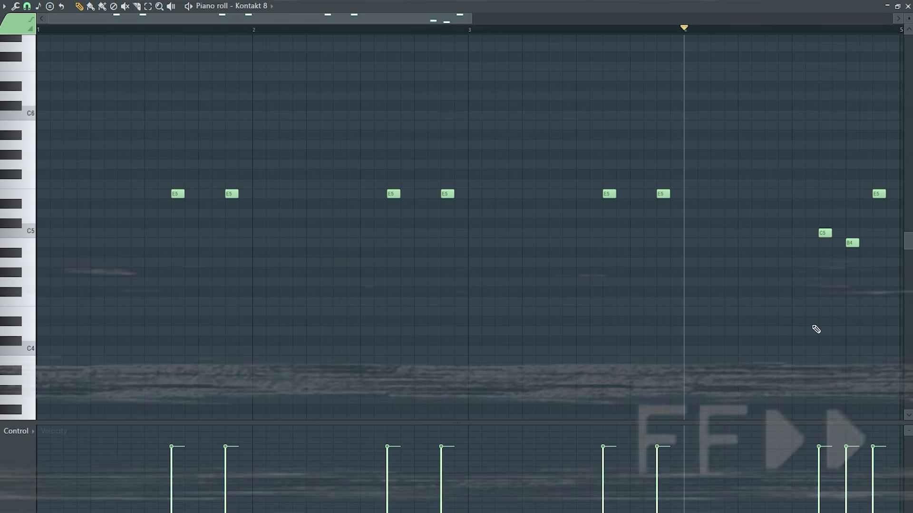
pyautogui.press('space')
pyautogui.scroll(1, 310, 126)
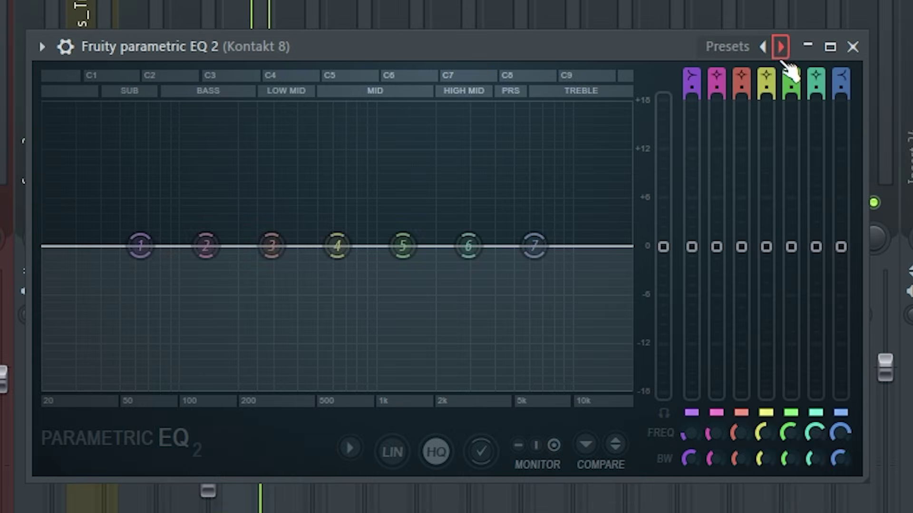
# In the Kontakt 8 EQ, choose the 20Hz + 18kHz cut preset and raise the low cut to about 350 Hz
pyautogui.click(780, 46)
pyautogui.click(781, 46)
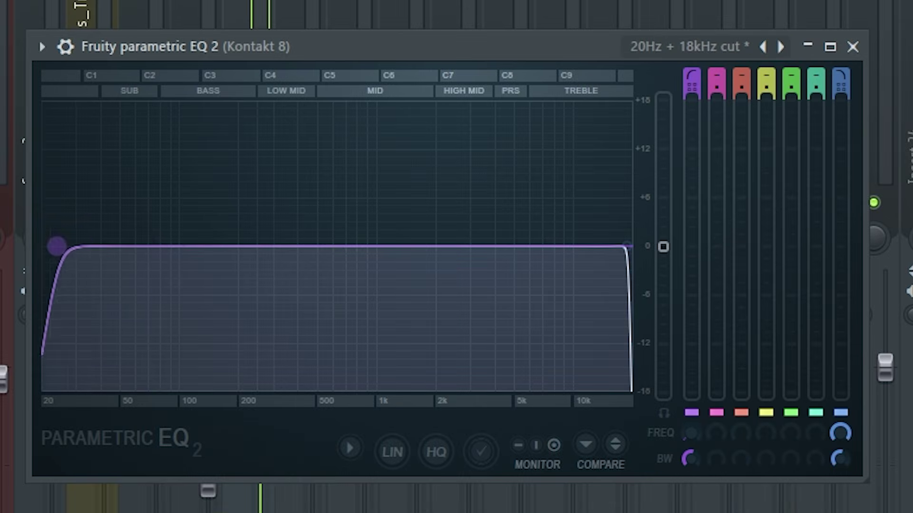
pyautogui.moveTo(57, 246); pyautogui.dragTo(286, 246)
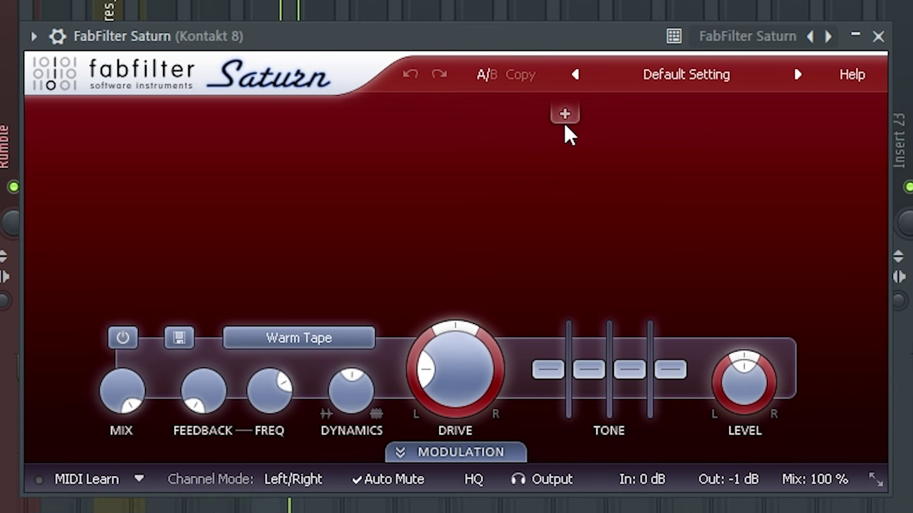
# Split FabFilter Saturn on the Kontakt 8 track into two bands and raise the level of band 2 slightly
pyautogui.click(564, 115)
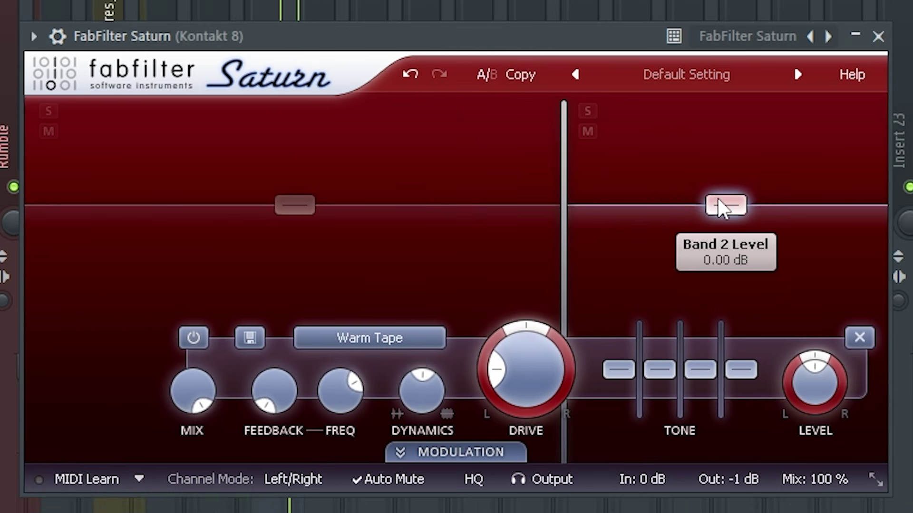
pyautogui.moveTo(716, 199)
pyautogui.mouseDown()
pyautogui.moveTo(707, 176)
pyautogui.moveTo(712, 190)
pyautogui.mouseUp()
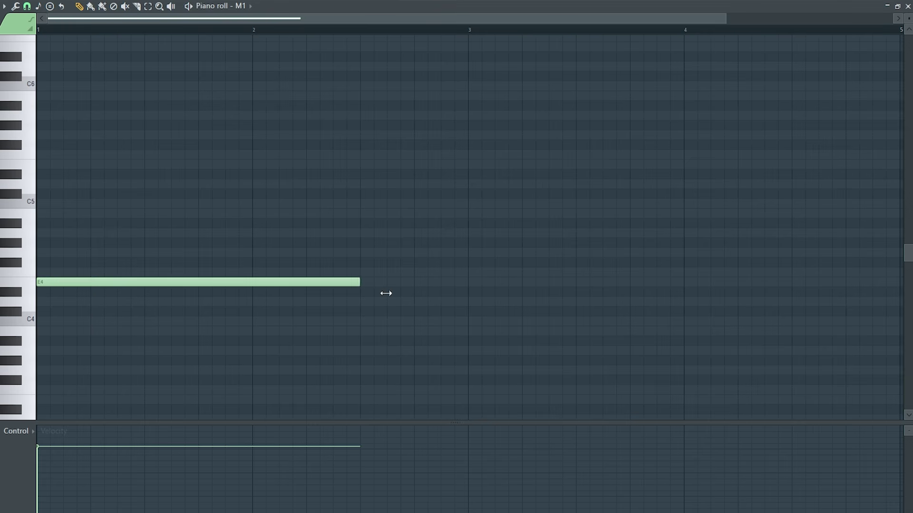
# Lengthen the M1 E4 note to fill four bars and play the pattern
pyautogui.scroll(-1, 819, 299)
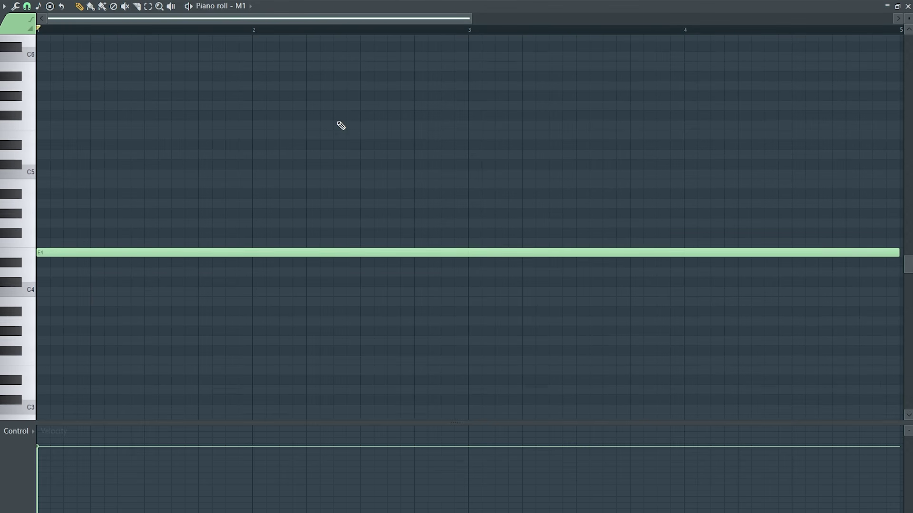
pyautogui.scroll(-1, 340, 127)
pyautogui.press('space')
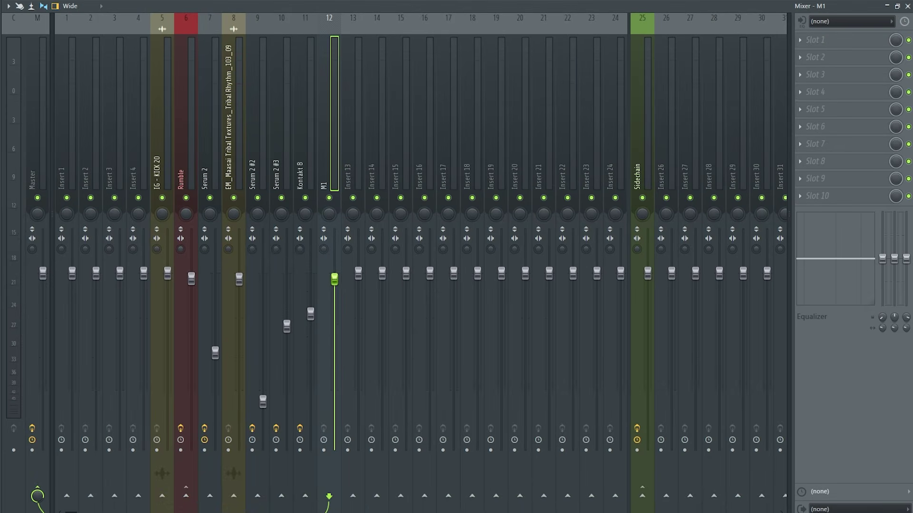
# Add Fruity parametric EQ 2 to the M1 track with the 20Hz + 18kHz cut preset and raise its low cut to about 330 Hz
pyautogui.click(680, 478)
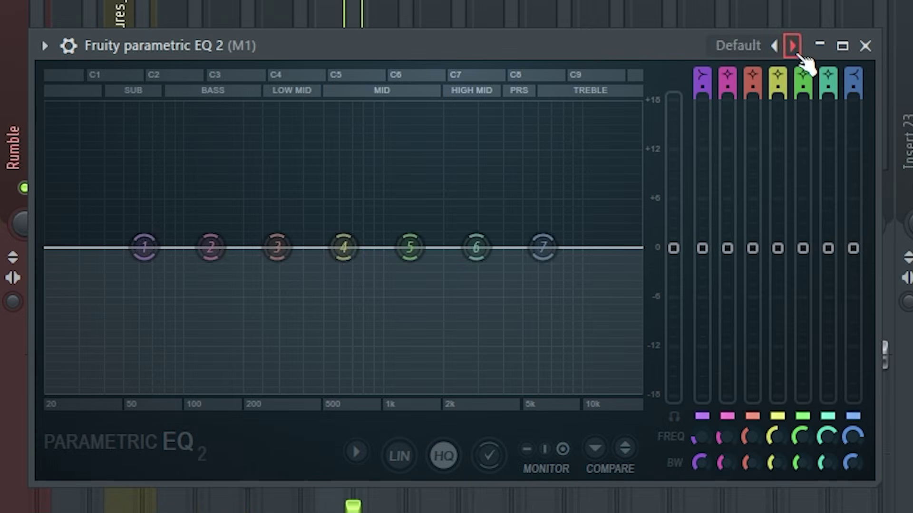
pyautogui.click(793, 47)
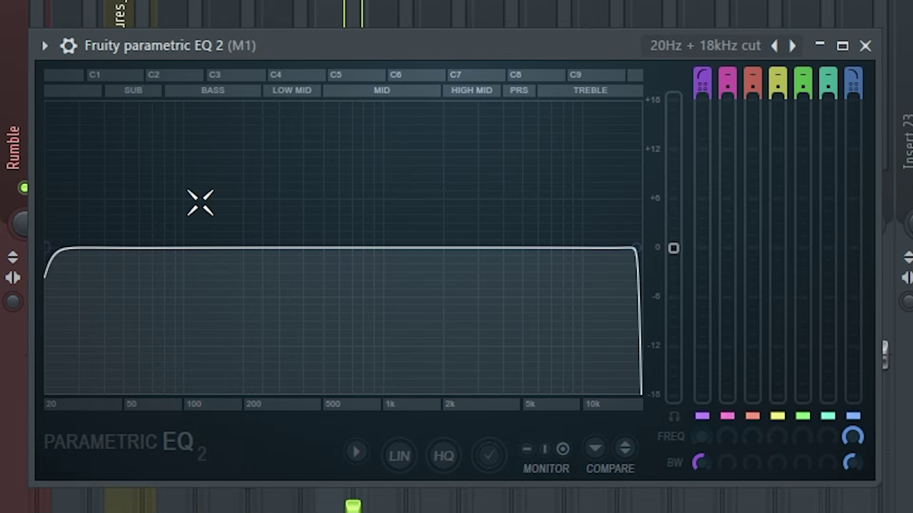
pyautogui.moveTo(48, 247); pyautogui.dragTo(287, 248)
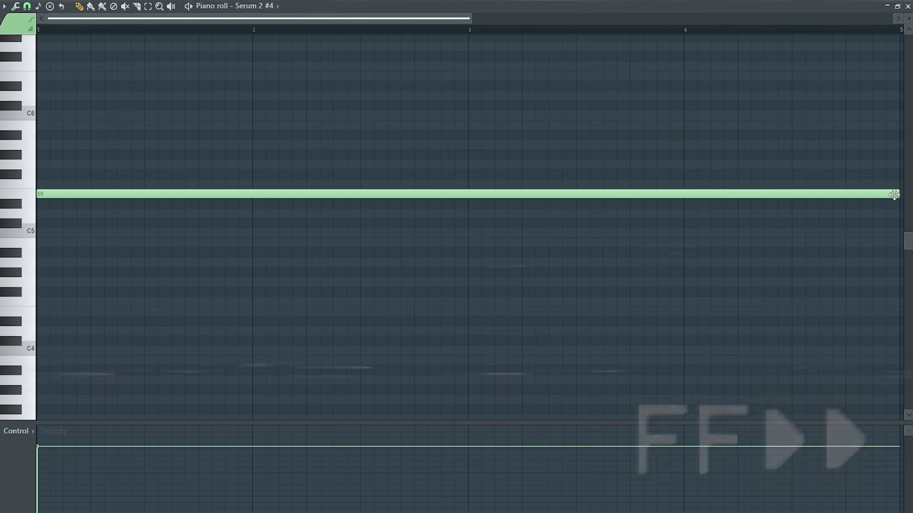
# In Serum 2 #4, place a short E5 on step 3 and a C5 on step 8, and duplicate the bar to fill four bars
pyautogui.moveTo(894, 194); pyautogui.dragTo(70, 195)
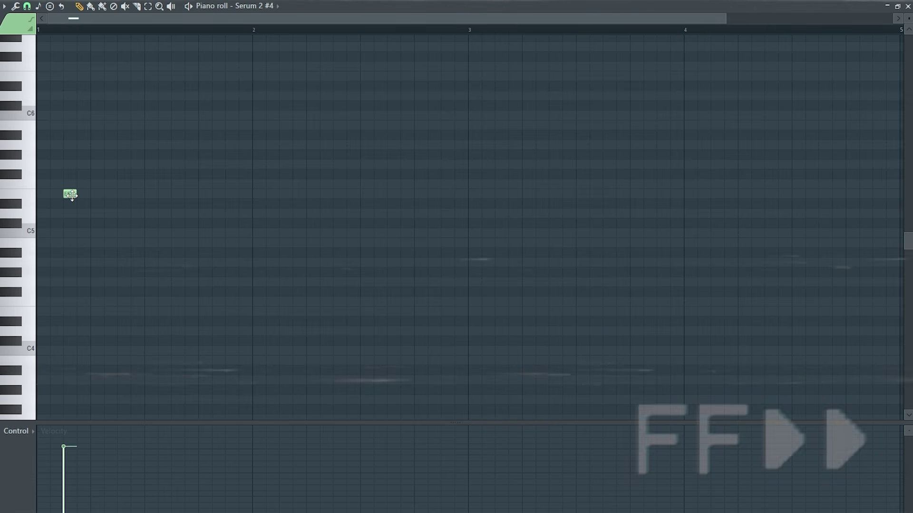
pyautogui.click(136, 233)
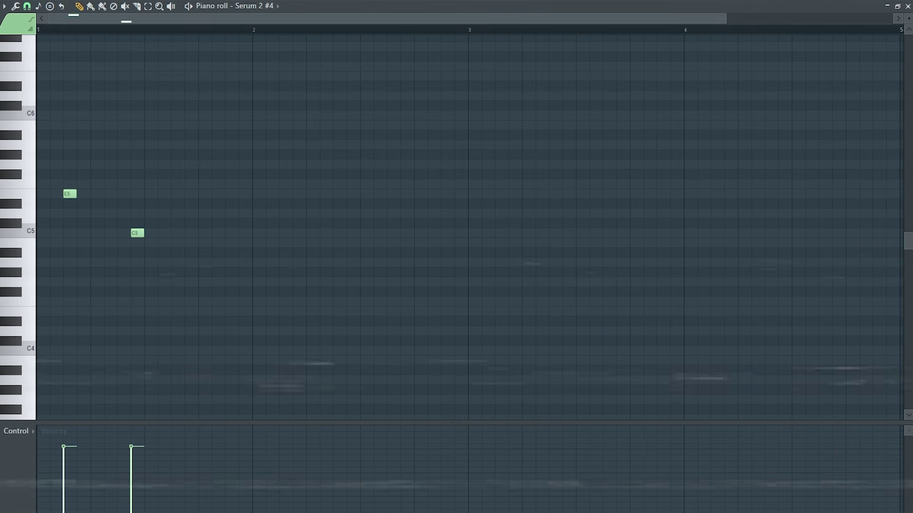
pyautogui.hotkey('ctrl', 'a')
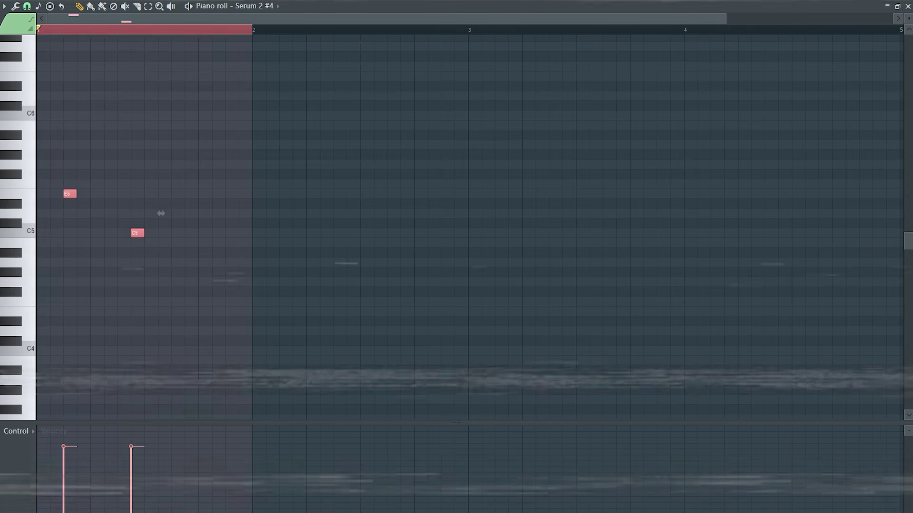
pyautogui.hotkey('ctrl', 'b')
pyautogui.hotkey('ctrl', 'b')
pyautogui.hotkey('ctrl', 'b')
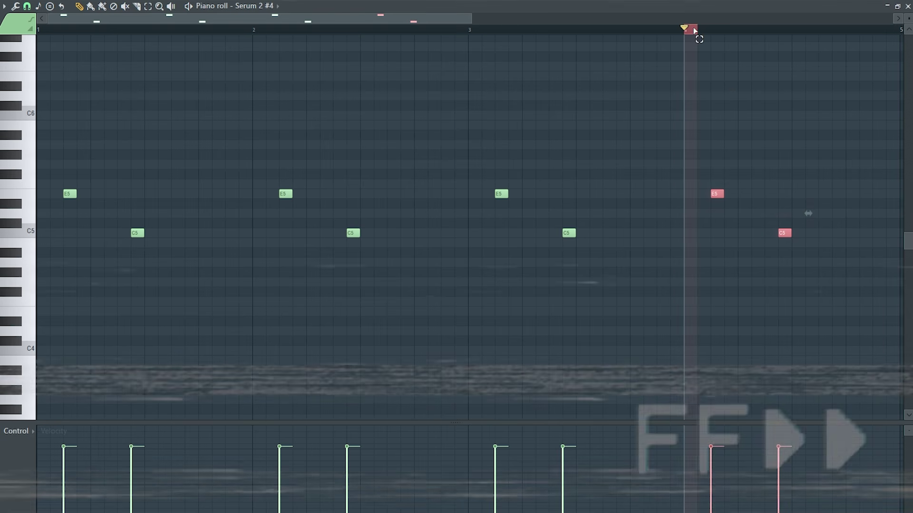
# Add a short B4 note on step 15 of bar 4 in the Serum 2 #4 pattern and return the playhead to bar 1
pyautogui.click(694, 30)
pyautogui.click(875, 244)
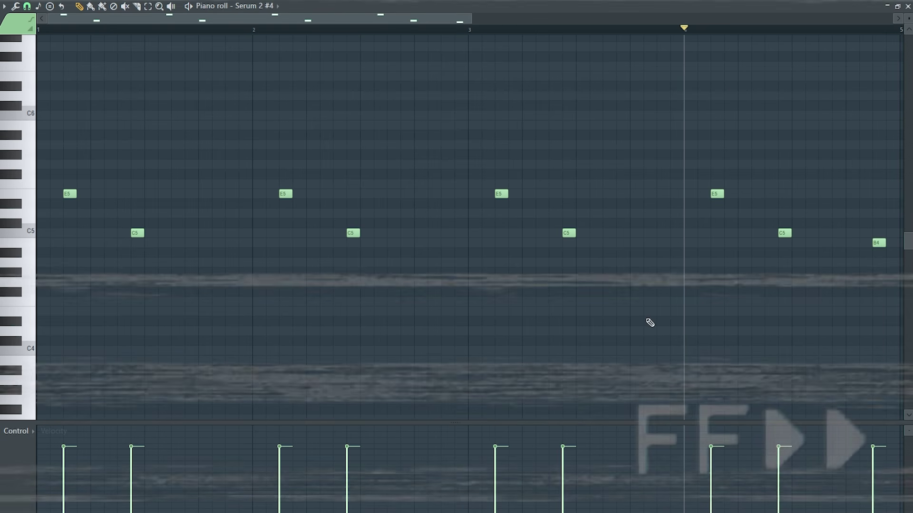
pyautogui.click(39, 29)
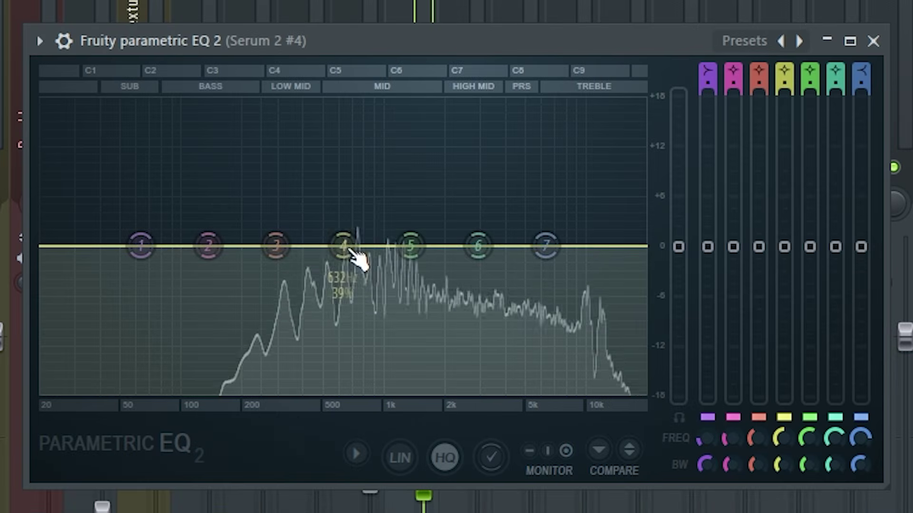
# In the Serum 2 #4 EQ, cut band 4 about 3 dB near 750 Hz and boost band 7 by about 3.5 dB
pyautogui.moveTo(350, 248); pyautogui.dragTo(359, 269)
pyautogui.moveTo(553, 244); pyautogui.dragTo(553, 213)
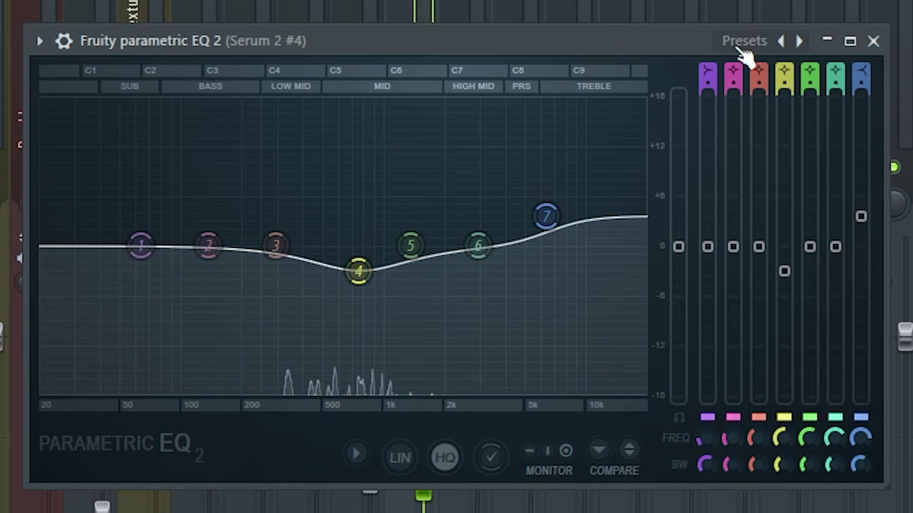
pyautogui.click(873, 41)
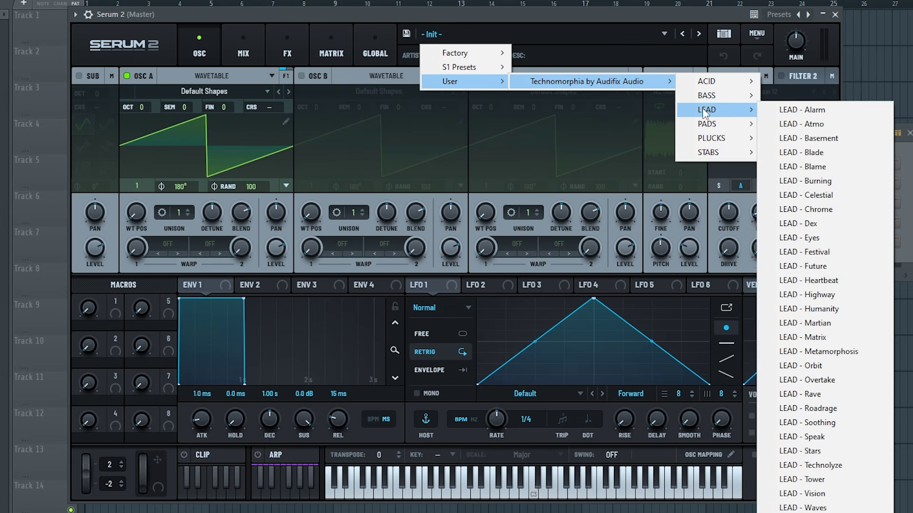
# Look through the Technomorphia preset categories in Serum 2 and the contents listed on the pack's product page
pyautogui.moveTo(704, 124)
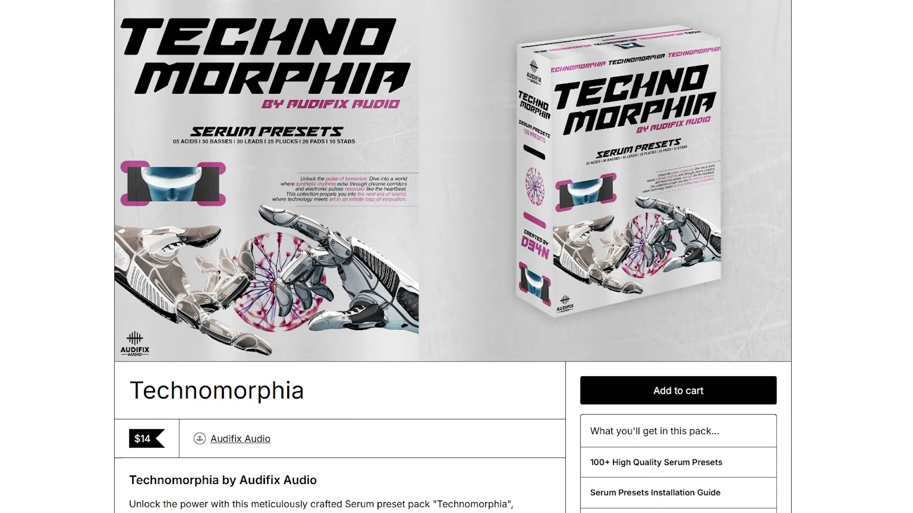
pyautogui.scroll(-6, 453, 257)
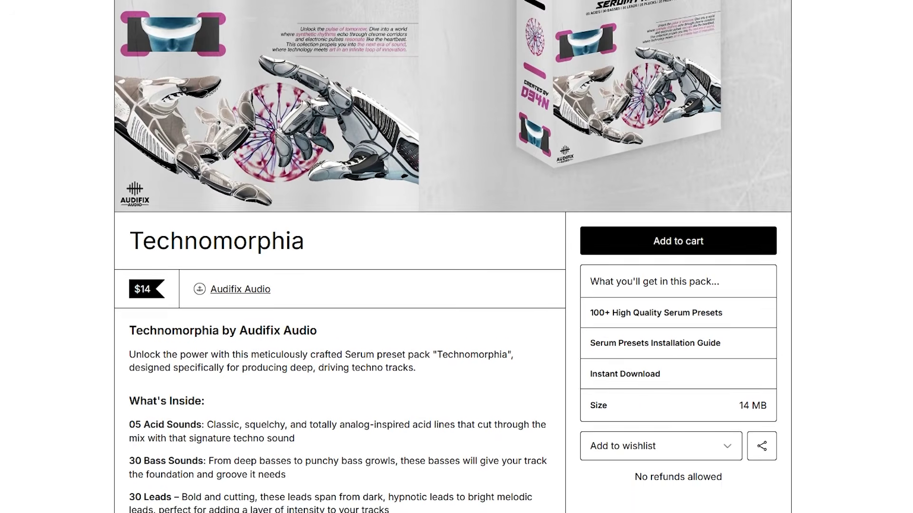
pyautogui.scroll(-6, 453, 256)
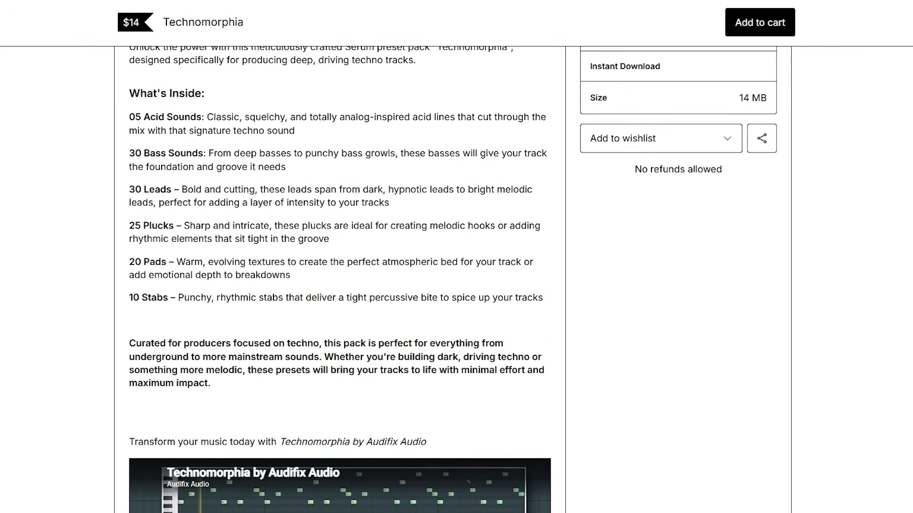
pyautogui.scroll(-3, 453, 257)
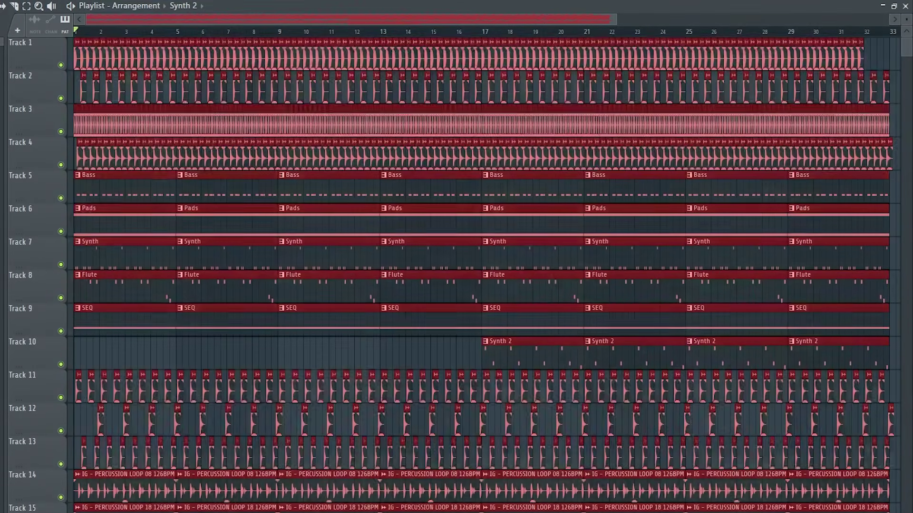
# Move all the arrangement's clips from bar 1 so that they start exactly at bar 33
pyautogui.moveTo(116, 248); pyautogui.dragTo(813, 252)
pyautogui.scroll(2, 748, 347)
pyautogui.click(701, 324)
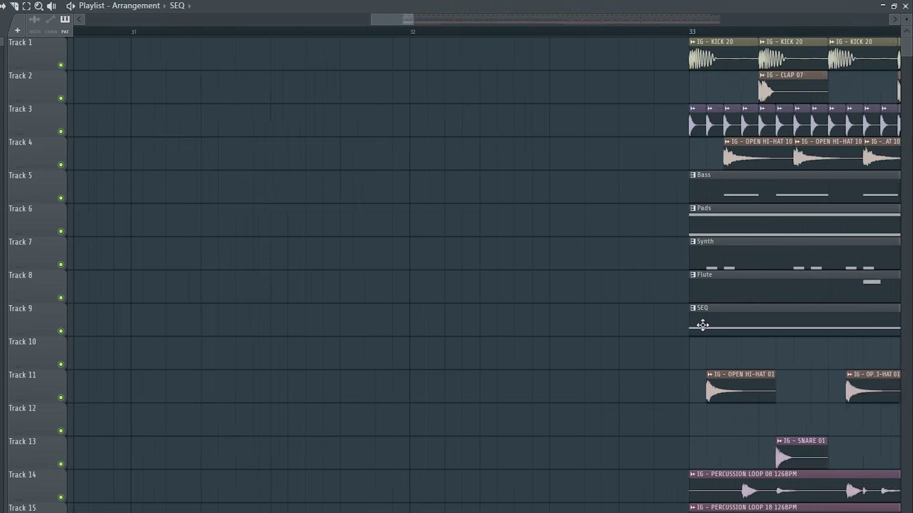
pyautogui.scroll(-3, 484, 251)
pyautogui.scroll(-2, 559, 20)
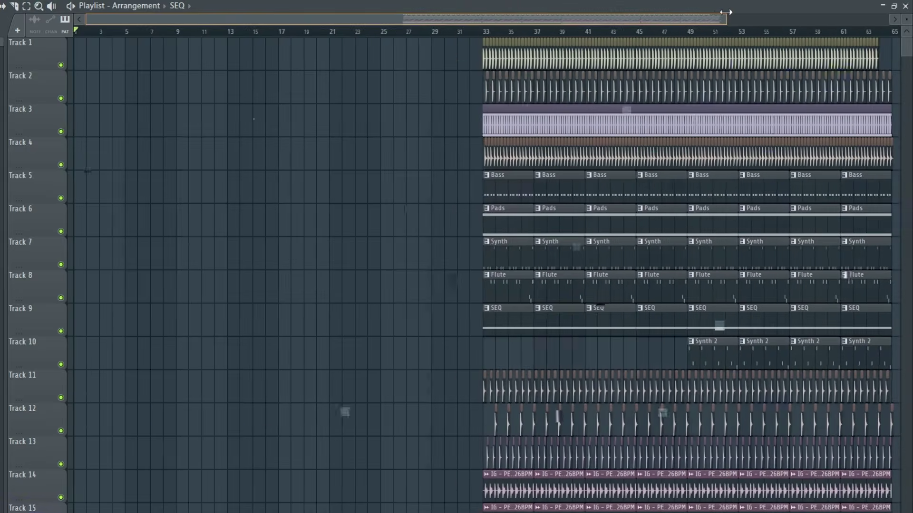
# Copy four bars of the kick and tribal rhythm clips from bar 33 to bar 1
pyautogui.click(531, 59)
pyautogui.scroll(-3, 452, 489)
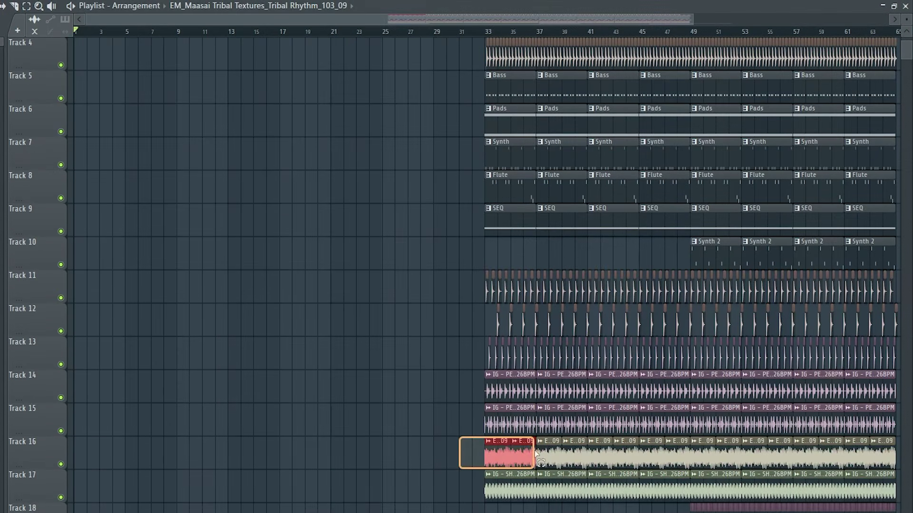
pyautogui.scroll(3, 359, 408)
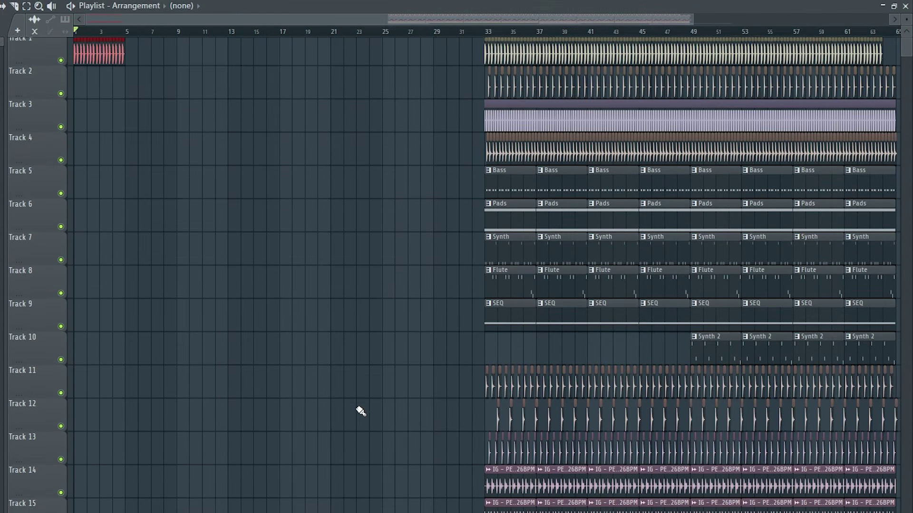
# Copy four bars of the track 3 clips, Pads and Percussion Loop 08 from bar 33 to bar 9
pyautogui.scroll(4, 167, 121)
pyautogui.moveTo(415, 116); pyautogui.dragTo(418, 116)
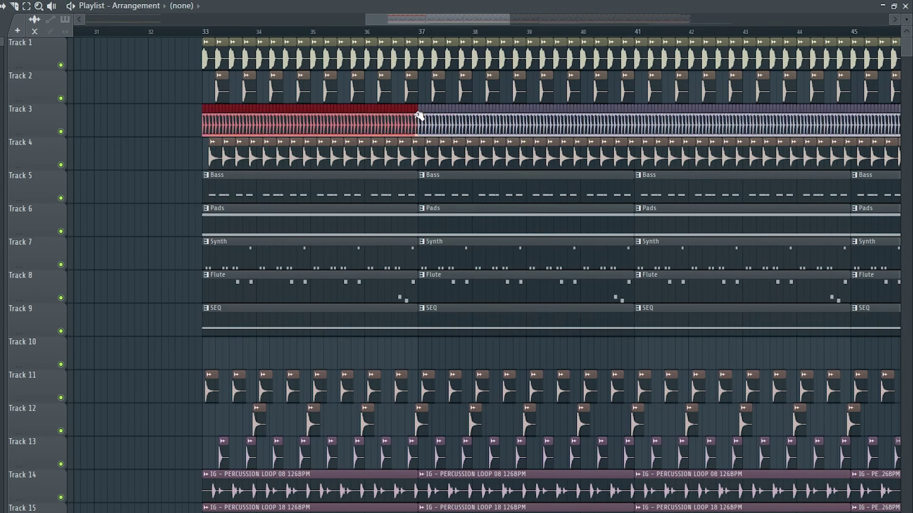
pyautogui.scroll(-4, 442, 199)
pyautogui.moveTo(142, 339); pyautogui.dragTo(281, 370)
pyautogui.scroll(-3, 290, 353)
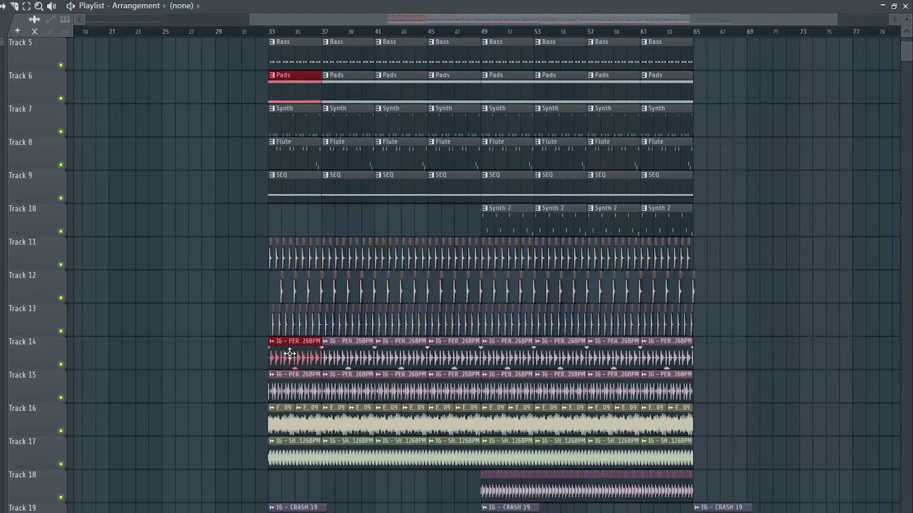
pyautogui.moveTo(241, 328); pyautogui.dragTo(129, 351)
pyautogui.scroll(3, 211, 360)
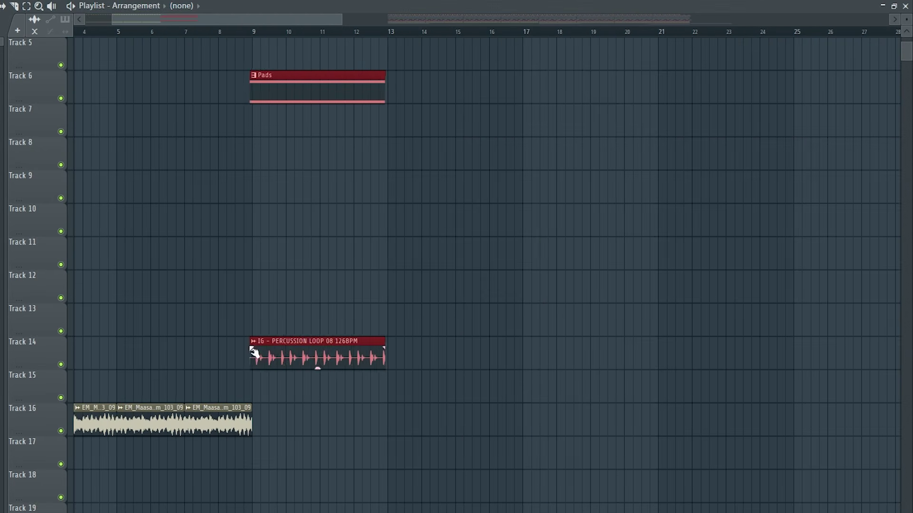
# Align the copied clips to bar 9 and duplicate the kick and tribal rhythm of bars 5 to 8 into bars 9 to 12
pyautogui.scroll(2, 351, 354)
pyautogui.scroll(-3, 343, 359)
pyautogui.moveTo(309, 400); pyautogui.dragTo(136, 351)
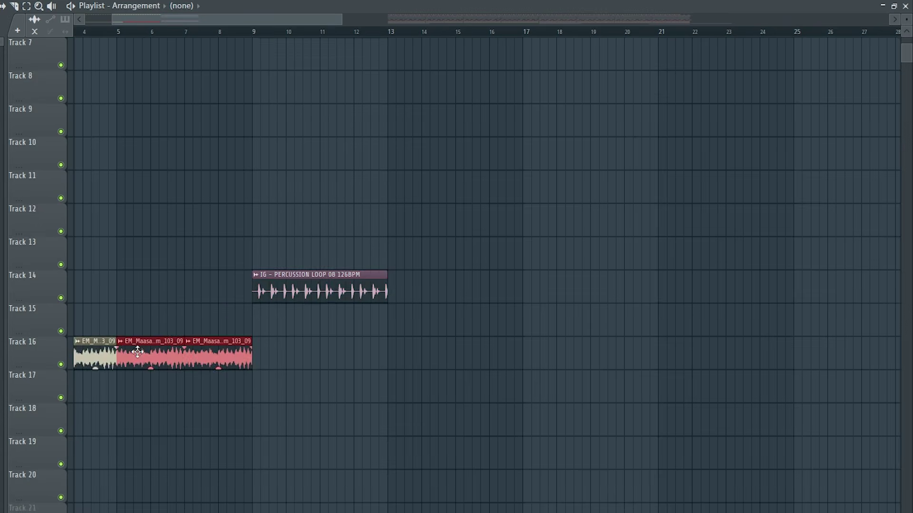
pyautogui.scroll(3, 214, 271)
pyautogui.moveTo(275, 76); pyautogui.dragTo(122, 48)
pyautogui.hotkey('ctrl', 'b')
# Duplicate the clips of bars 9 to 12, and the resulting eight-bar block, to fill the section up to bar 25
pyautogui.moveTo(481, 500); pyautogui.dragTo(242, 128)
pyautogui.hotkey('ctrl', 'b')
pyautogui.moveTo(635, 511); pyautogui.dragTo(252, 38)
pyautogui.hotkey('ctrl', 'b')
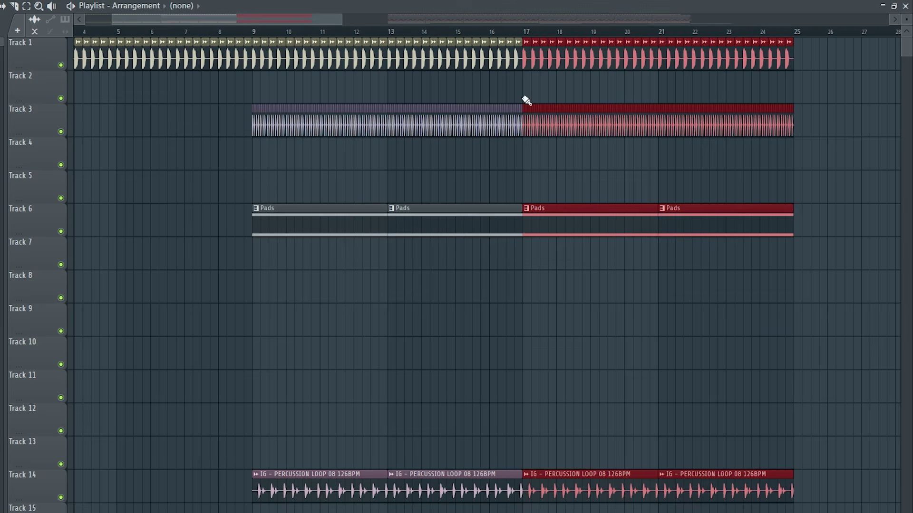
# Copy eight bars of Open Hi-Hat 10 and Percussion Loop 18 from bar 33 to bar 17, aligned to the grid
pyautogui.hscroll(5, 267, 150)
pyautogui.moveTo(267, 150); pyautogui.dragTo(609, 164)
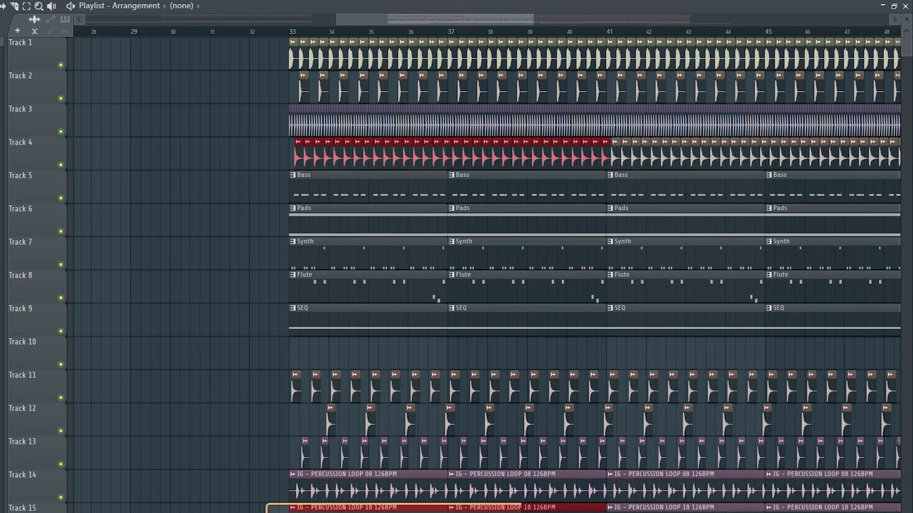
pyautogui.scroll(-3, 324, 509)
pyautogui.moveTo(325, 510)
pyautogui.mouseDown()
pyautogui.moveTo(76, 510)
pyautogui.moveTo(324, 509)
pyautogui.mouseUp()
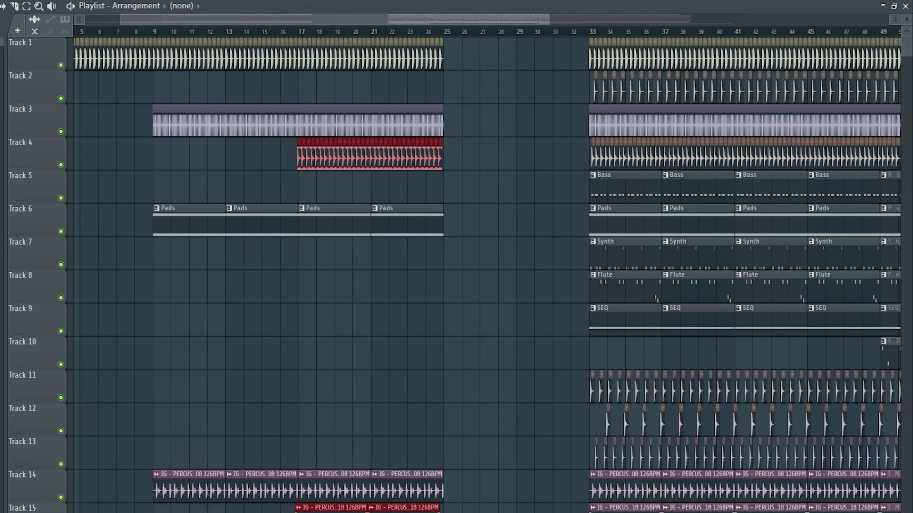
pyautogui.scroll(4, 286, 510)
# Duplicate all the clips of bars 17 to 24 into bars 25 to 32, aligned to bar 25
pyautogui.scroll(-3, 302, 510)
pyautogui.moveTo(594, 511); pyautogui.dragTo(267, 38)
pyautogui.scroll(4, 265, 134)
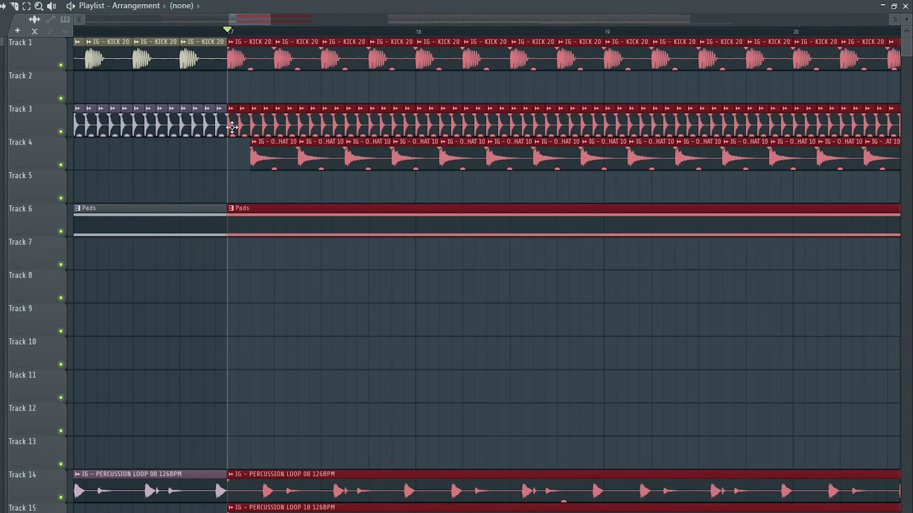
pyautogui.scroll(-5, 249, 198)
pyautogui.scroll(-3, 249, 198)
pyautogui.scroll(3, 468, 218)
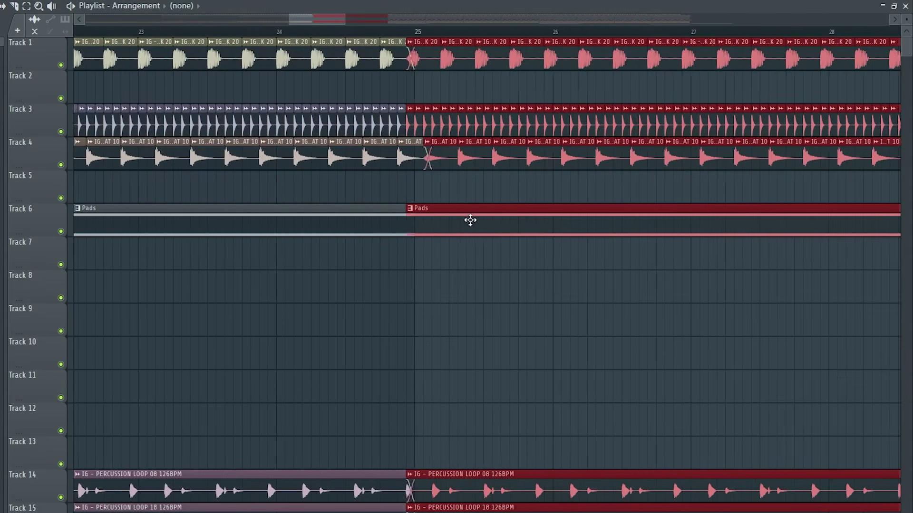
pyautogui.click(469, 218)
# Copy the Crash 19 and reversed Crash 19 #2 clips around bar 65 so they meet at bar 17, aligned to the grid
pyautogui.scroll(-4, 688, 311)
pyautogui.moveTo(687, 311); pyautogui.dragTo(736, 261)
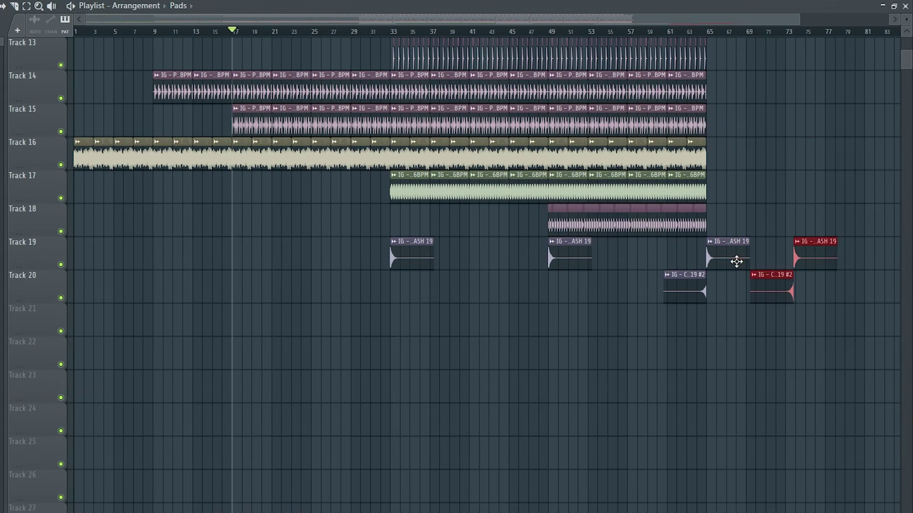
pyautogui.scroll(6, 239, 270)
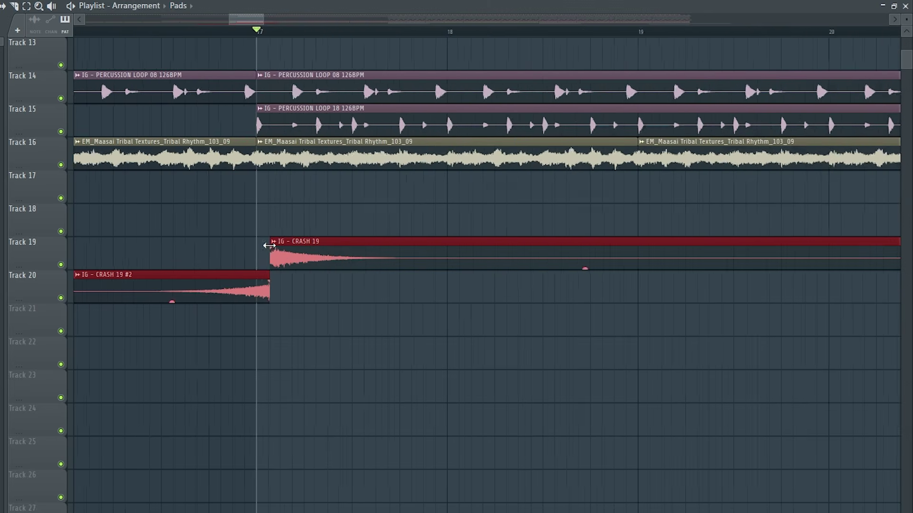
pyautogui.scroll(-1, 202, 274)
pyautogui.scroll(-4, 630, 337)
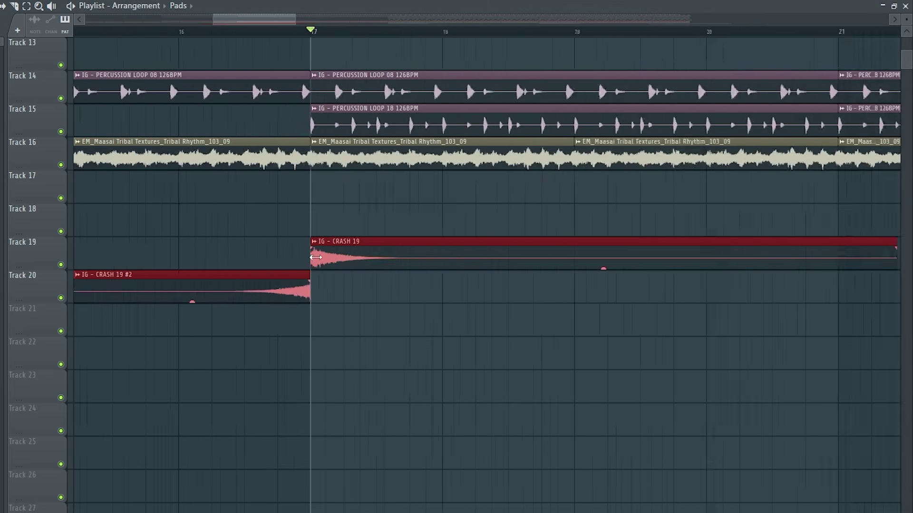
pyautogui.scroll(2, 629, 336)
pyautogui.scroll(-2, 629, 337)
pyautogui.scroll(2, 456, 276)
pyautogui.scroll(1, 500, 128)
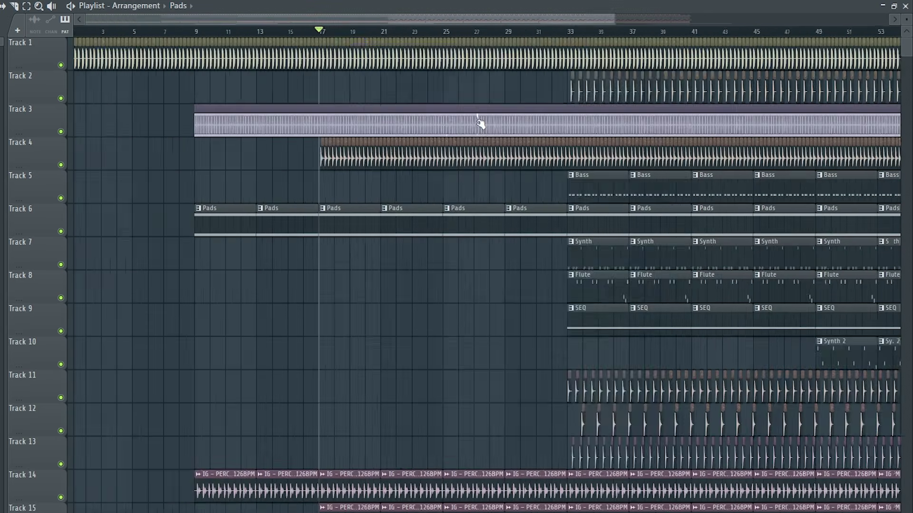
# Load Fruity Parametric EQ 2 on the IG - KICK 20 mixer insert and set band 1 to a high-pass filter
pyautogui.press('F9')
pyautogui.click(90, 143)
pyautogui.click(817, 43)
pyautogui.click(618, 389)
pyautogui.moveTo(224, 122); pyautogui.dragTo(394, 123)
pyautogui.rightClick(208, 224)
pyautogui.click(280, 292)
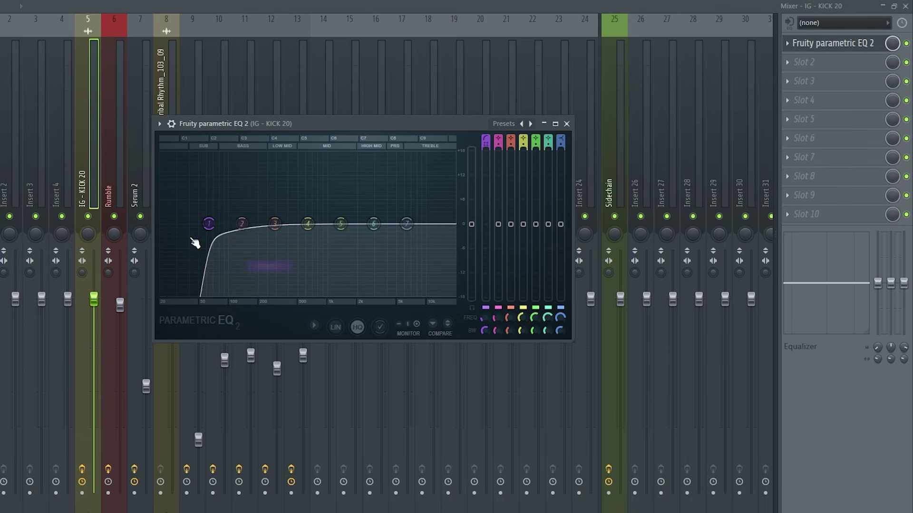
# Create an automation clip for the kick EQ's band 1 frequency and shape it to rise from bar 16 to bar 17
pyautogui.rightClick(485, 317)
pyautogui.click(528, 419)
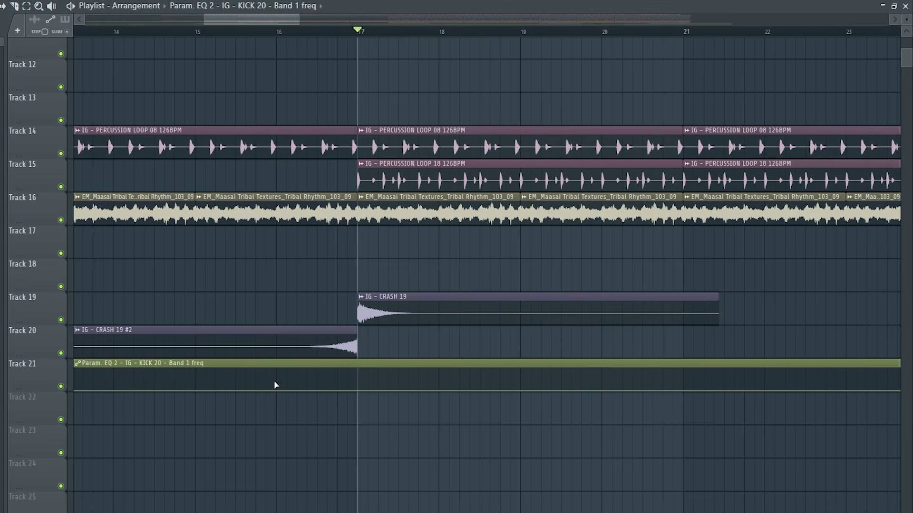
pyautogui.moveTo(357, 386); pyautogui.dragTo(359, 381)
pyautogui.click(281, 30)
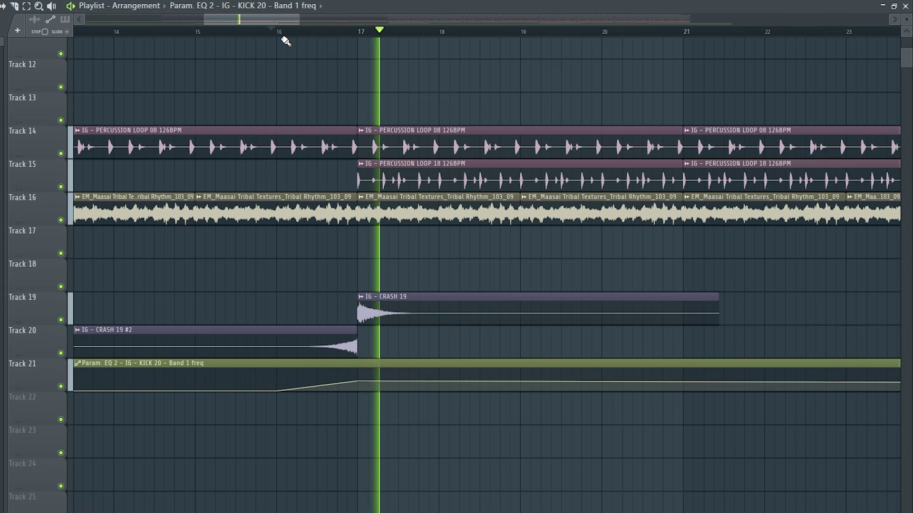
# Place the IG - RISER 09 sample on track 21 from bar 25 and set its time stretching mode to Stretch
pyautogui.moveTo(221, 309); pyautogui.dragTo(633, 370)
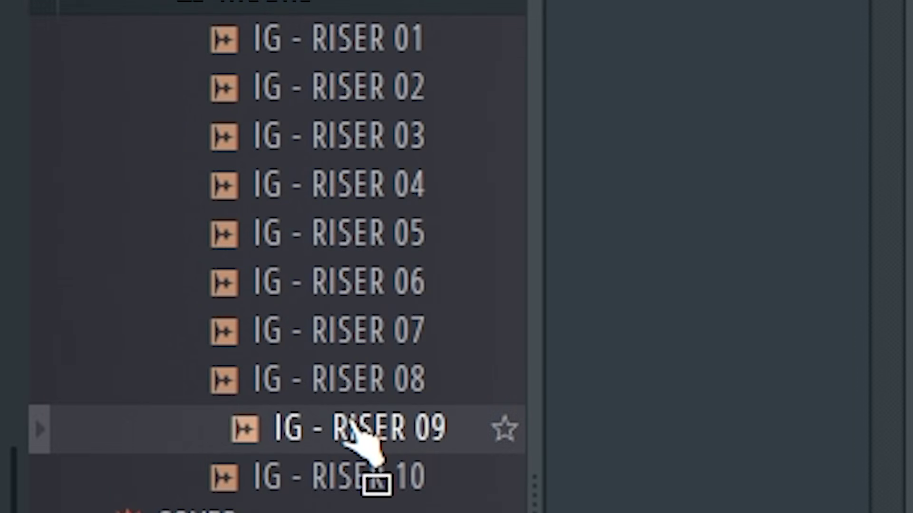
pyautogui.moveTo(542, 480); pyautogui.dragTo(255, 322)
pyautogui.doubleClick(337, 318)
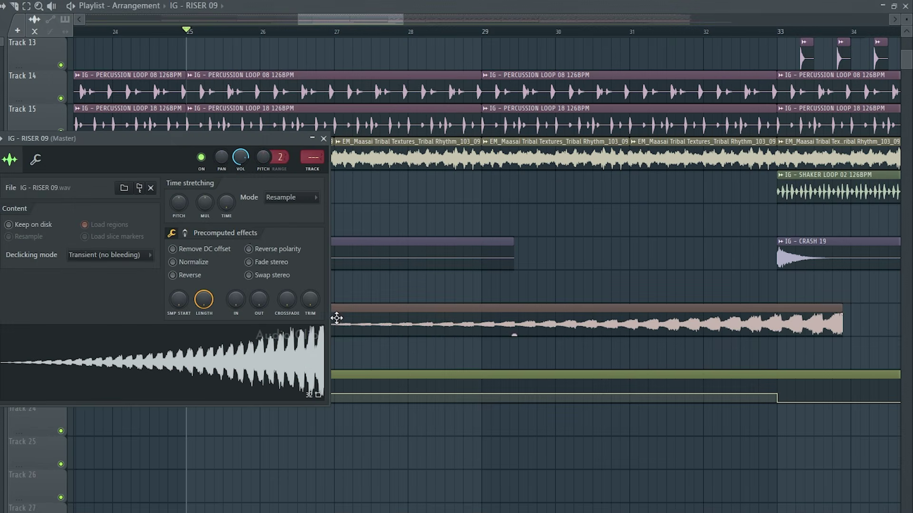
pyautogui.click(298, 197)
pyautogui.click(300, 231)
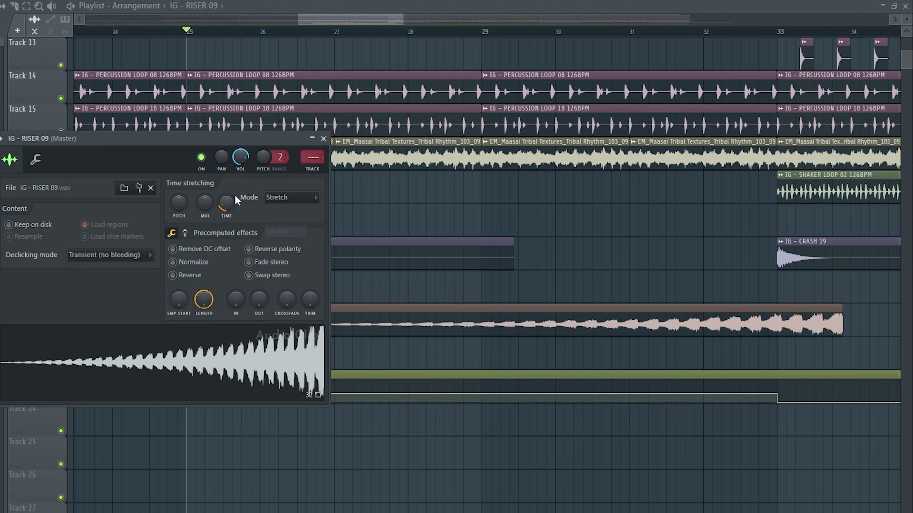
# Shorten the riser's stretch time so it ends at bar 33 and lower its volume while playing the section
pyautogui.moveTo(235, 195); pyautogui.dragTo(233, 195)
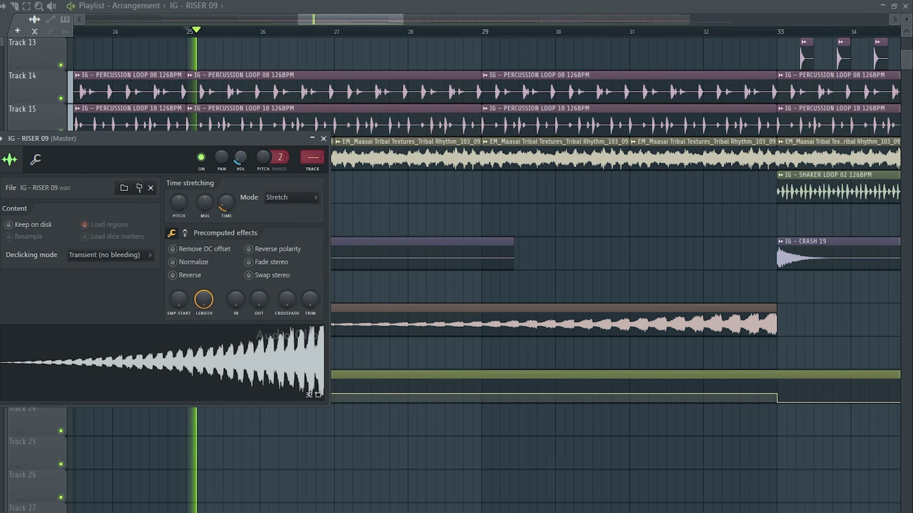
pyautogui.click(575, 34)
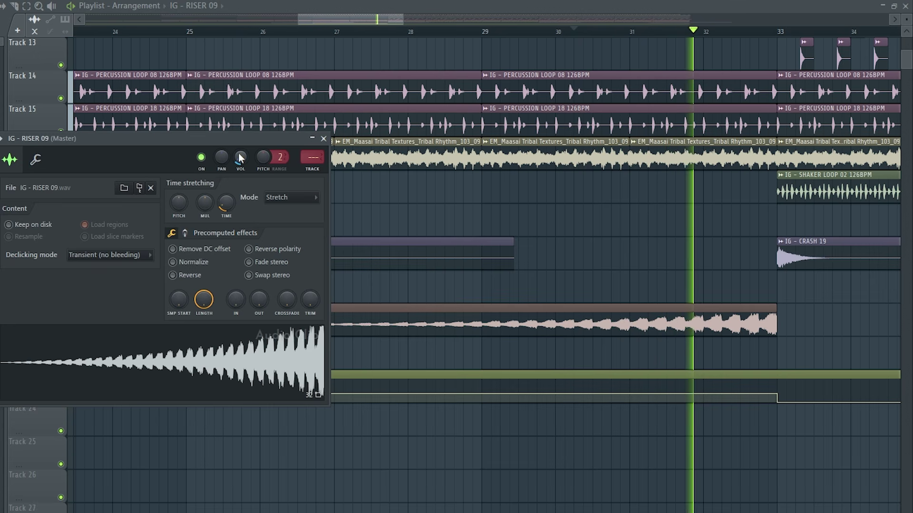
pyautogui.press('space')
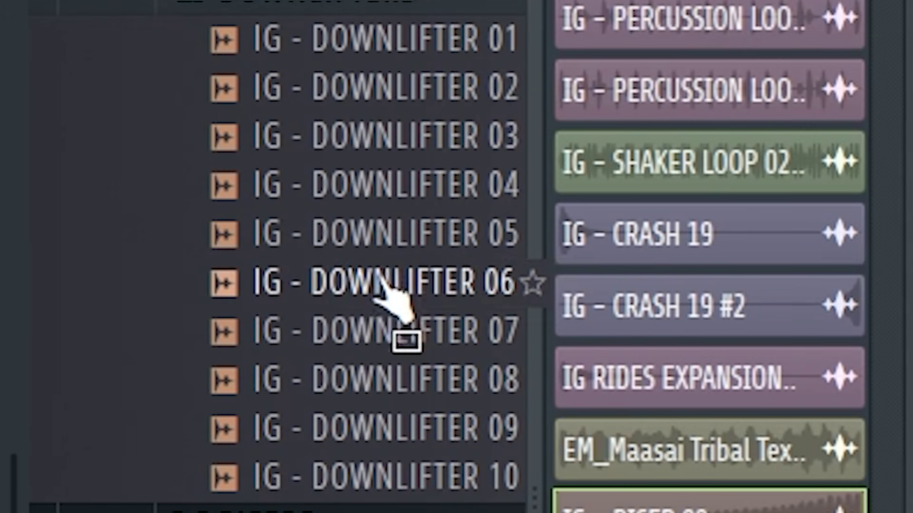
# Place the IG - DOWNLIFTER 06 sample on track 22 at bar 33 and change its time stretching mode
pyautogui.moveTo(387, 295); pyautogui.dragTo(338, 357)
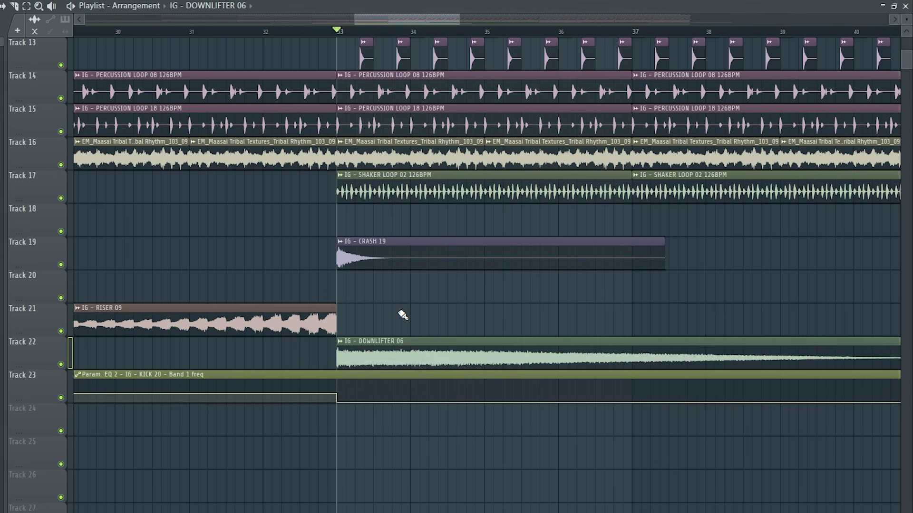
pyautogui.scroll(-2, 569, 350)
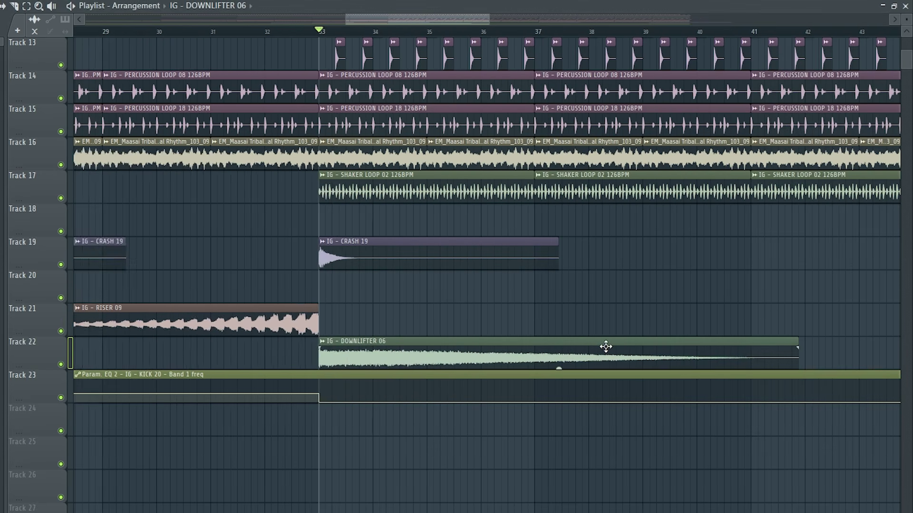
pyautogui.doubleClick(606, 346)
pyautogui.click(296, 220)
pyautogui.click(287, 244)
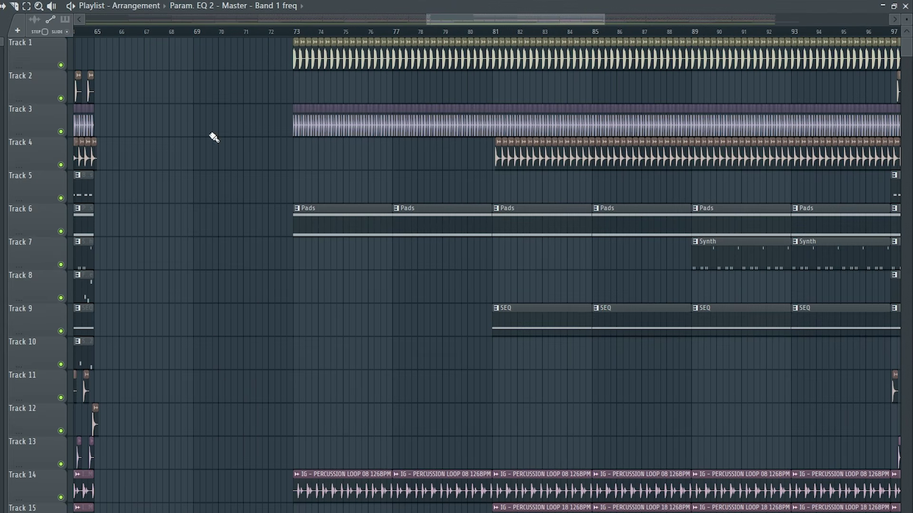
# Duplicate the four-bar Bass, SEQ and Synth 2 clips repeatedly to fill bars 65 to 96
pyautogui.hotkey('ctrl', 'b')
pyautogui.hotkey('ctrl', 'b')
pyautogui.hotkey('ctrl', 'b')
pyautogui.hotkey('ctrl', 'b')
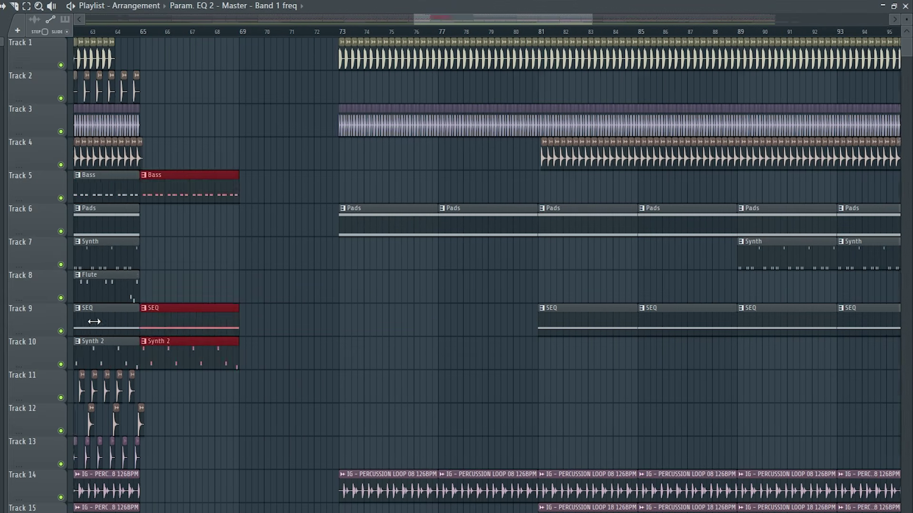
pyautogui.hotkey('ctrl', 'b')
pyautogui.hotkey('ctrl', 'b')
pyautogui.hotkey('ctrl', 'b')
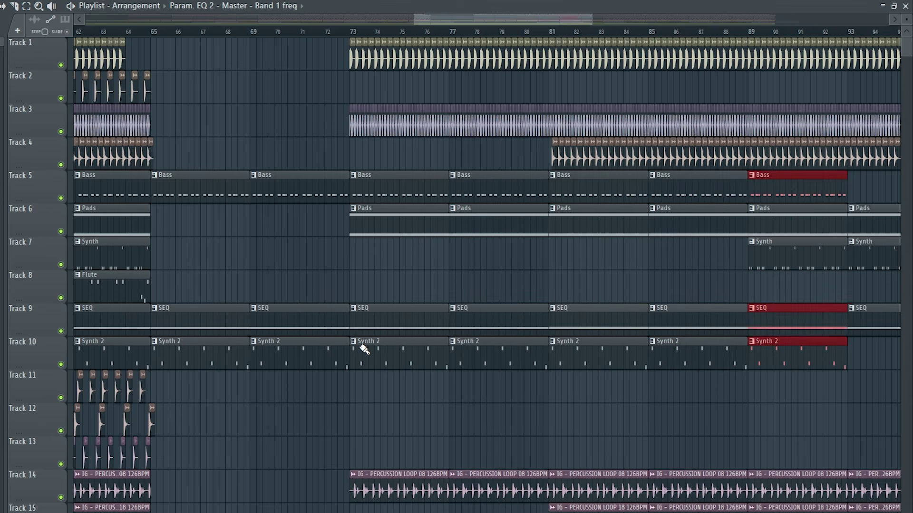
pyautogui.hotkey('ctrl', 'b')
# Delete the Bass clips of bars 89 to 96, the track 3 clips before bar 89 and Percussion Loop 18 in bars 81 to 88
pyautogui.rightClick(708, 185)
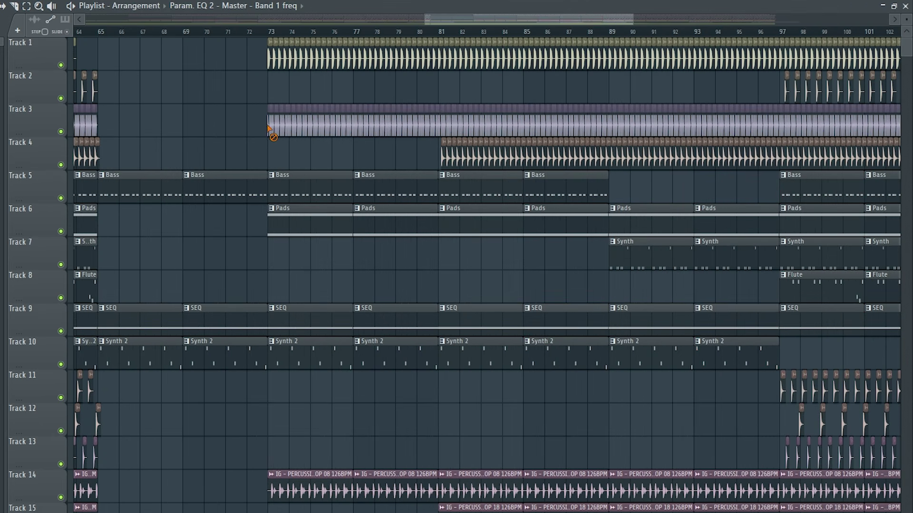
pyautogui.moveTo(287, 129); pyautogui.dragTo(516, 127)
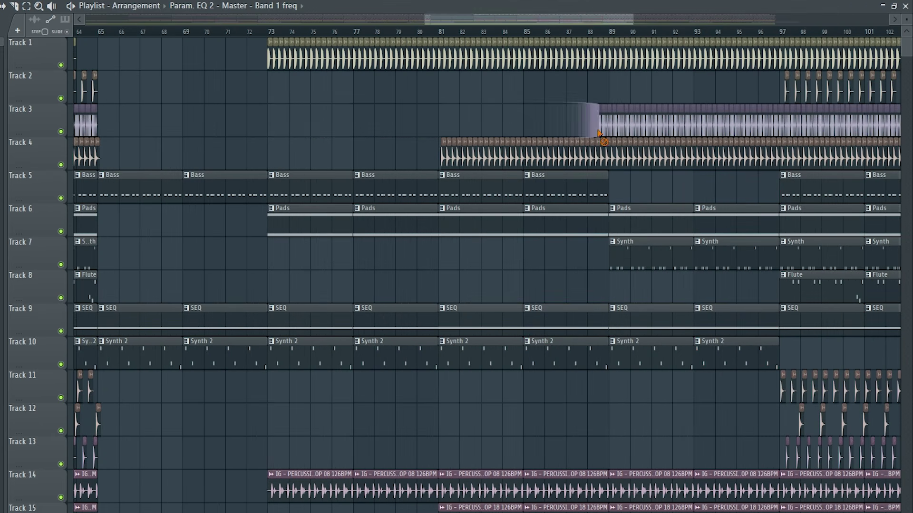
pyautogui.moveTo(610, 508); pyautogui.dragTo(439, 508)
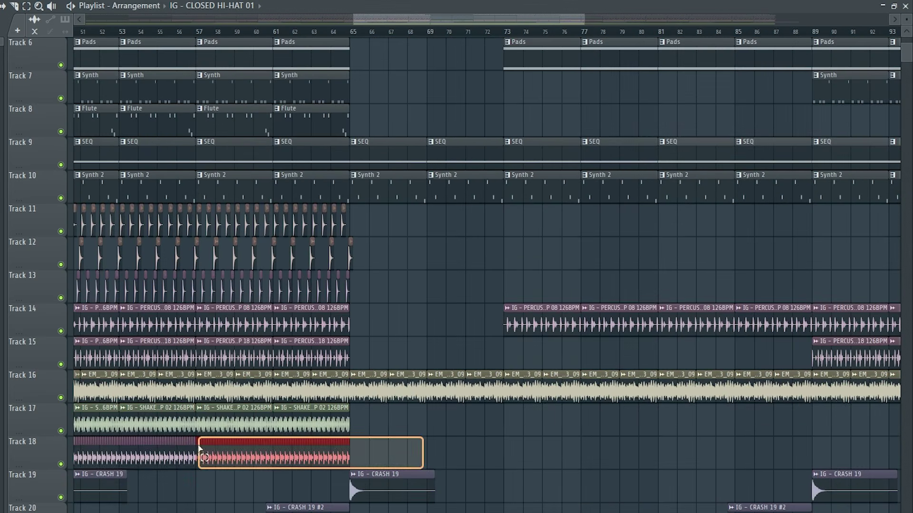
# Copy eight bars of Closed Hi-Hat 01 on track 18 from bar 57 to bar 89, aligned to the grid
pyautogui.scroll(-3, 336, 448)
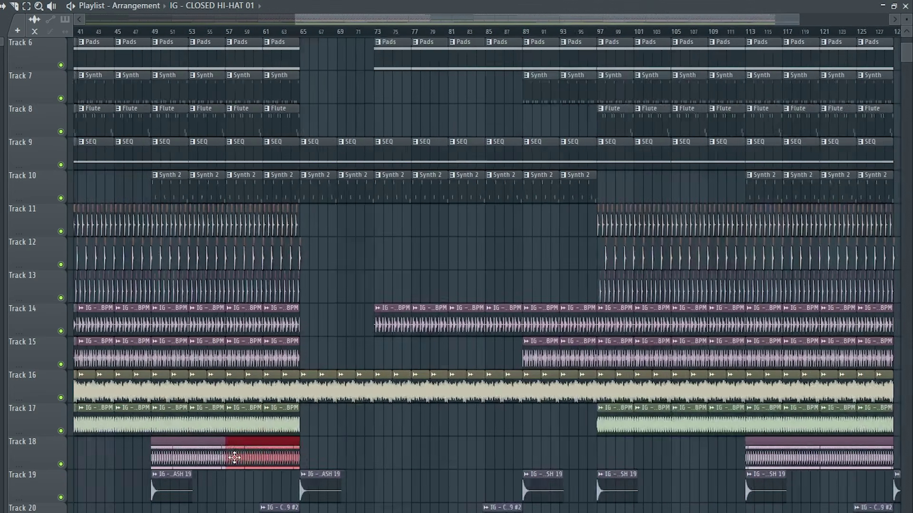
pyautogui.hotkey('ctrl', 'b')
pyautogui.scroll(3, 545, 440)
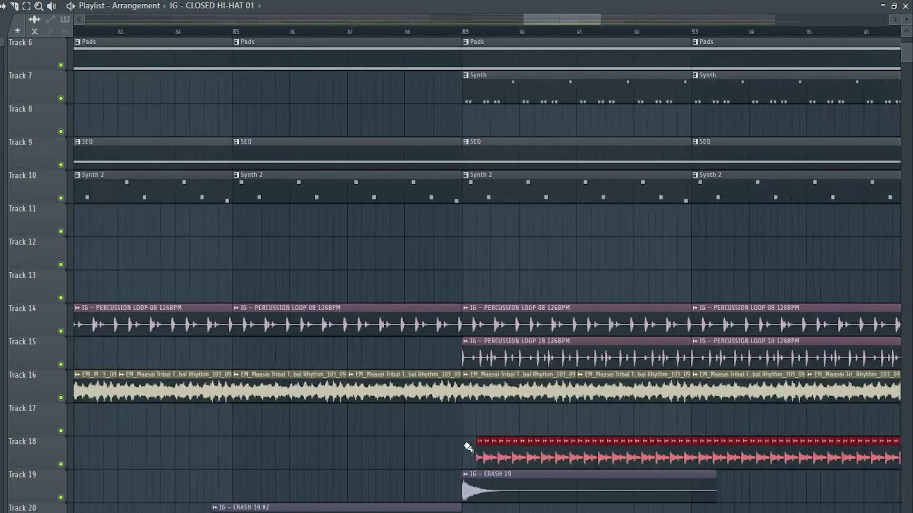
pyautogui.scroll(-3, 357, 467)
pyautogui.scroll(3, 460, 486)
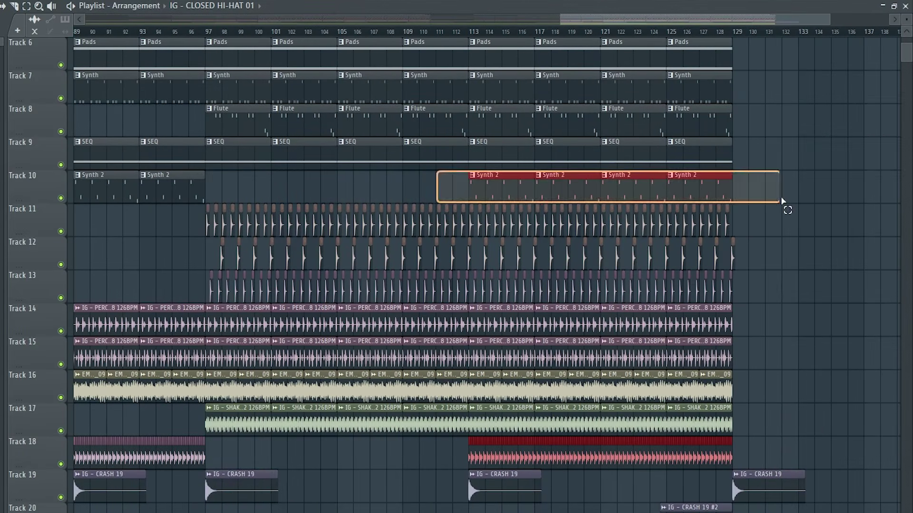
# Copy the Synth 2 and Closed Hi-Hat 01 clips of bars 113 to 128 to bar 97, aligned to the grid
pyautogui.moveTo(506, 177); pyautogui.dragTo(292, 210)
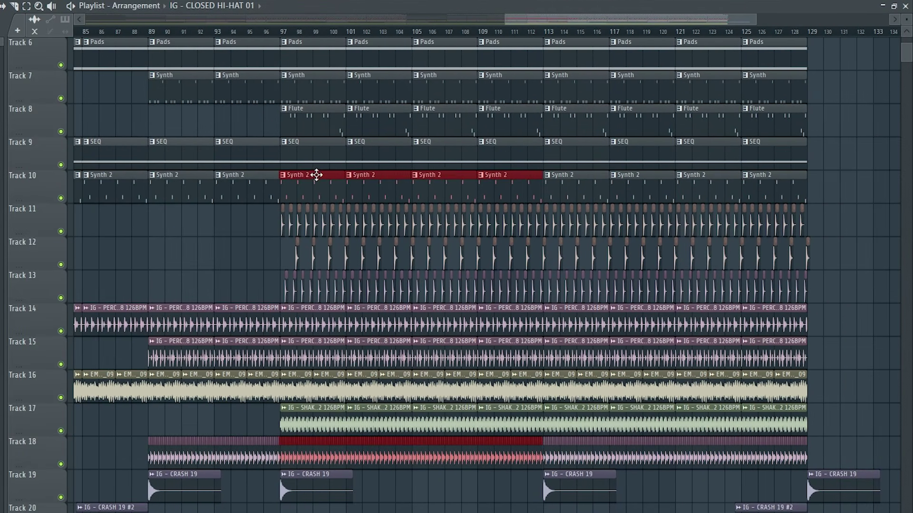
pyautogui.scroll(3, 309, 190)
pyautogui.scroll(-3, 310, 189)
# Copy a Flute clip to bar 89 and repeat it at bar 93, filling the eight bars before bar 97
pyautogui.moveTo(565, 119); pyautogui.dragTo(427, 122)
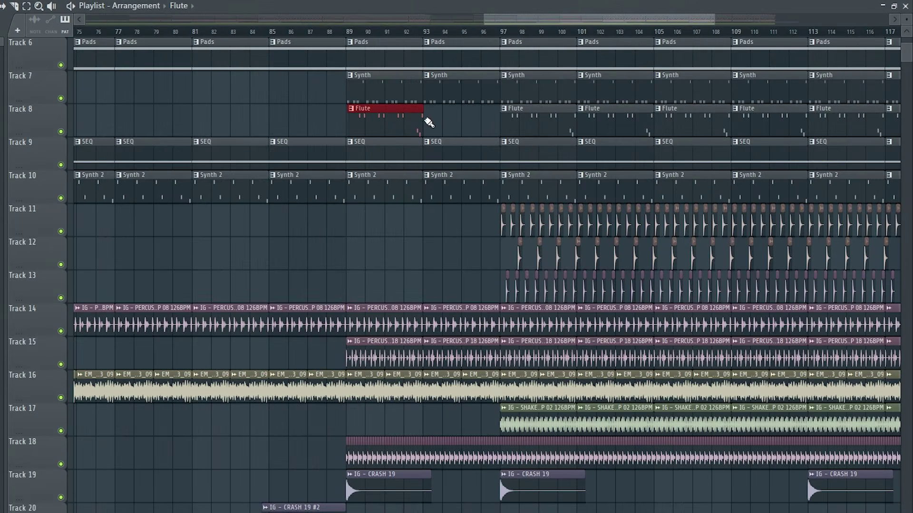
pyautogui.scroll(2, 396, 118)
pyautogui.scroll(-5, 397, 256)
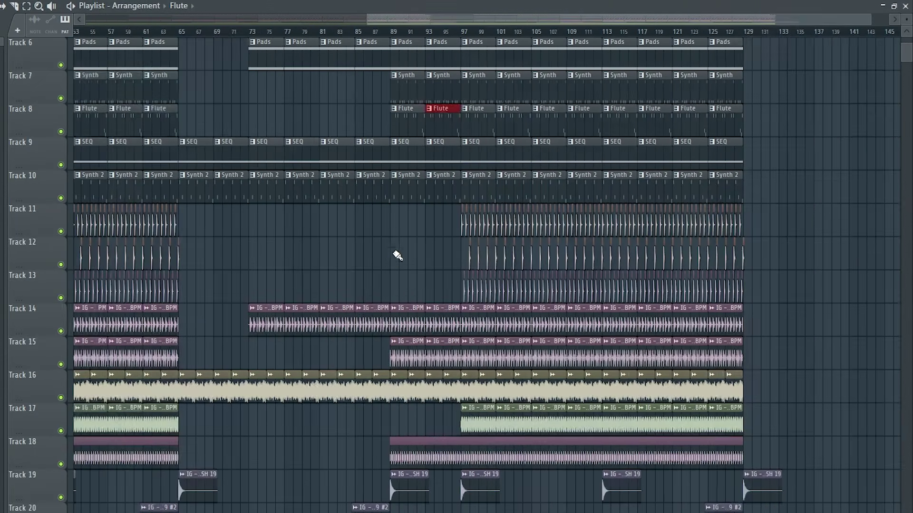
pyautogui.scroll(-3, 391, 258)
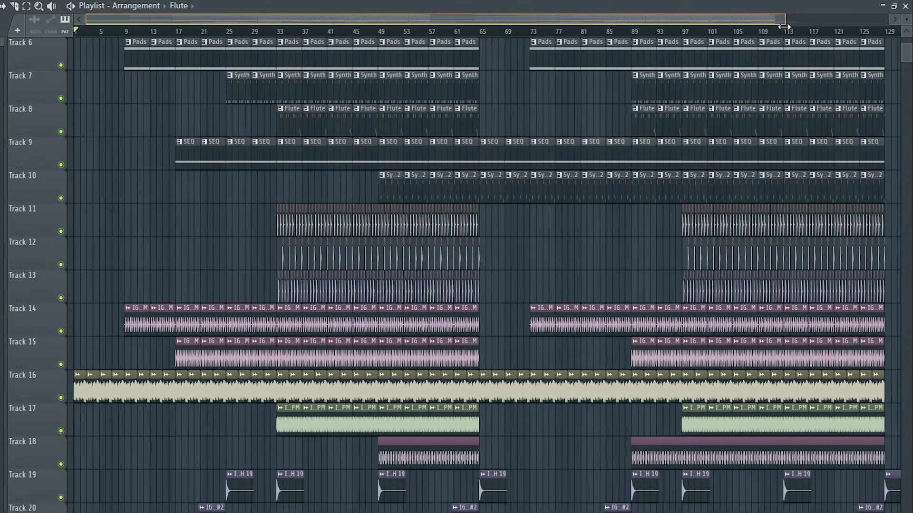